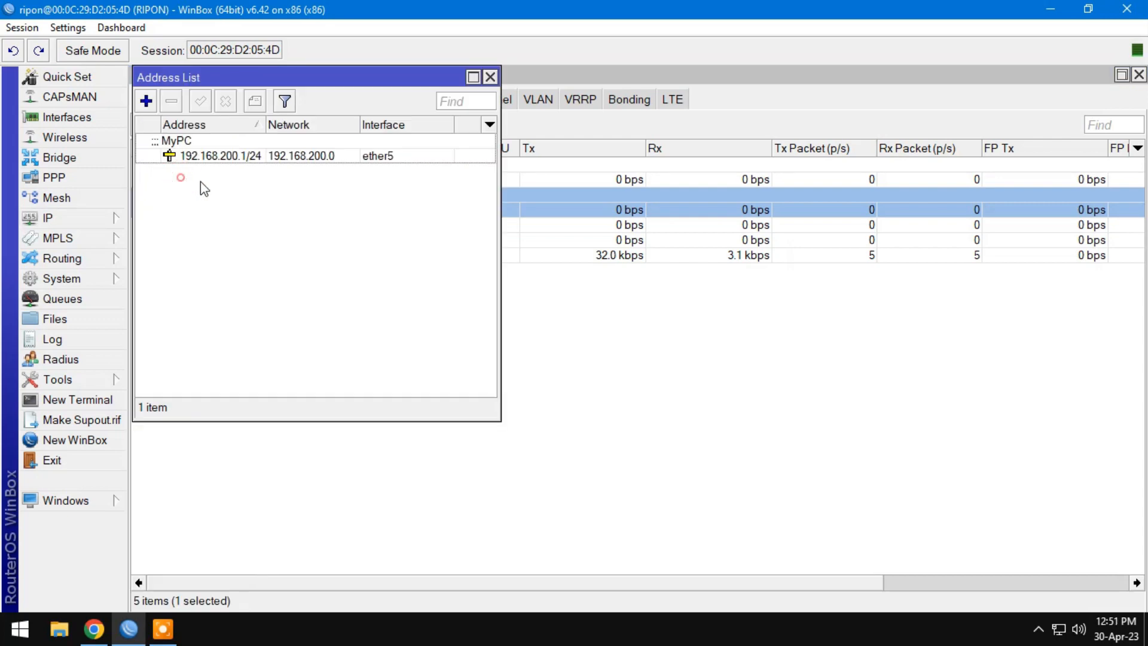
- Add the IP address 195.168.10.2/24 on interface ether1-isp1
{"action": "left_click", "coordinate": [146, 101]}
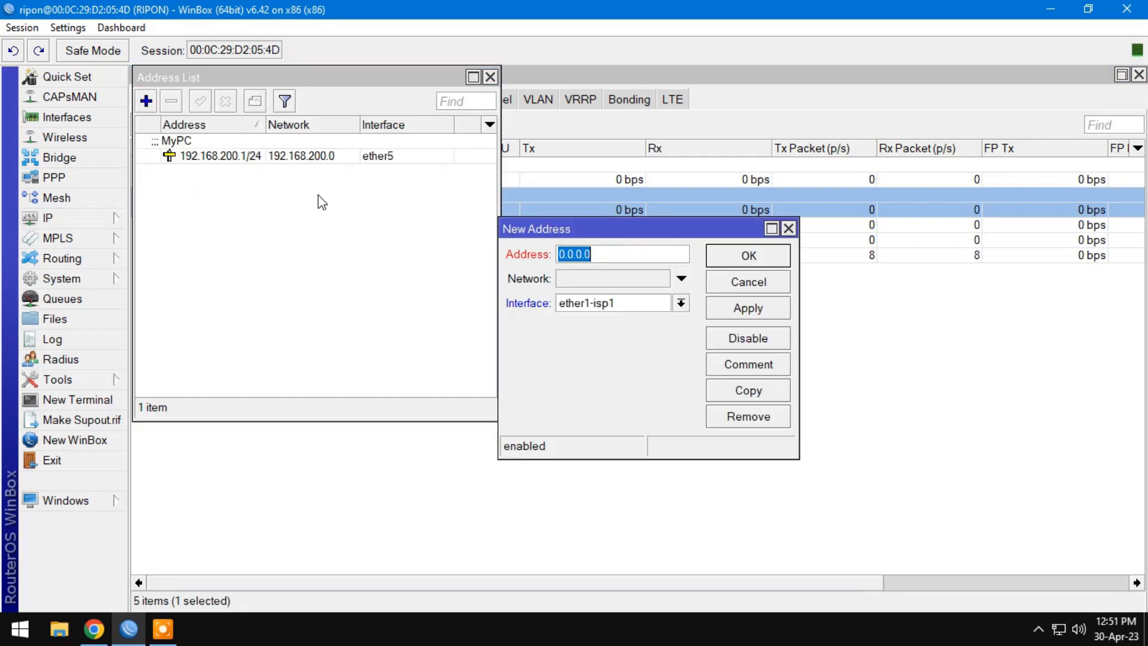
{"action": "type", "text": "1"}
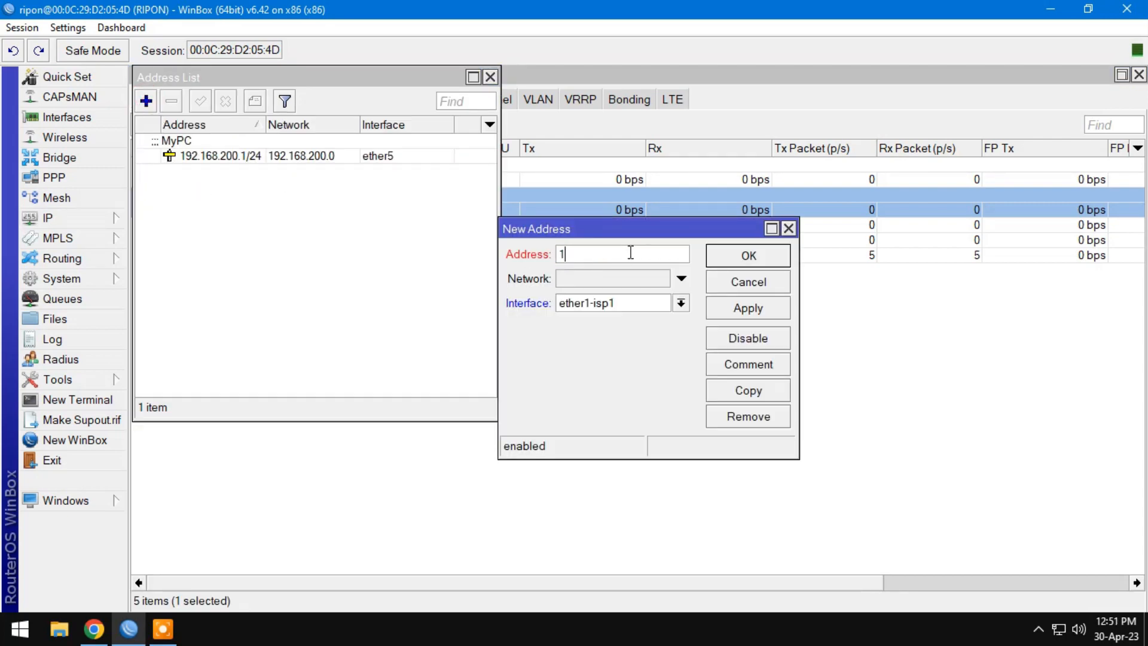
{"action": "type", "text": "95.168.10.2/24"}
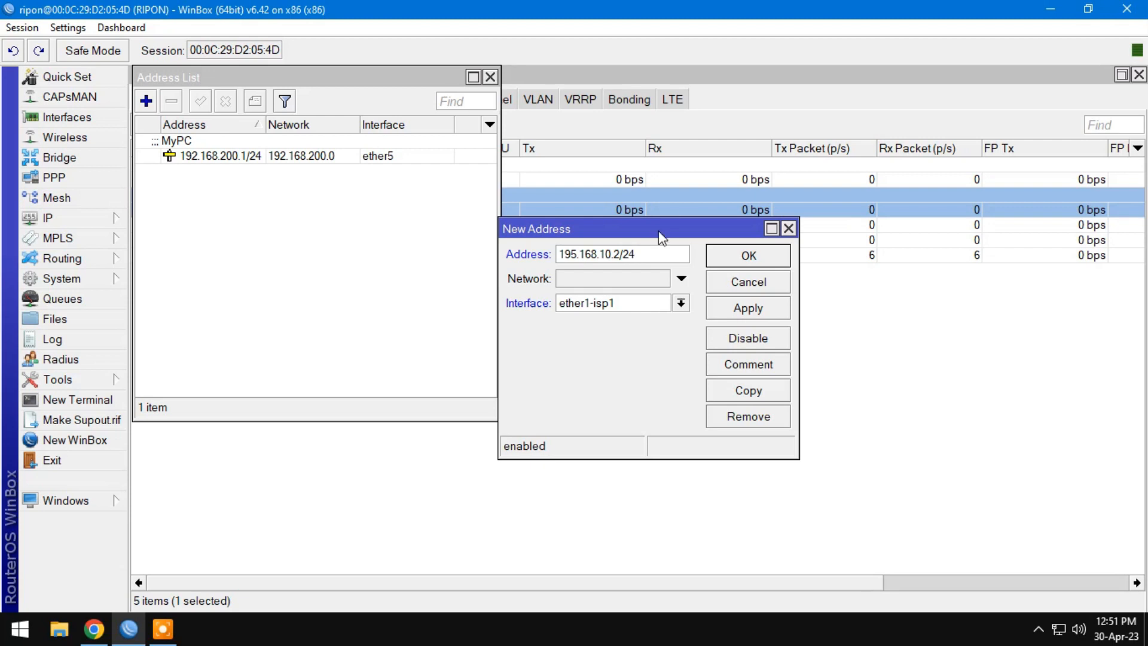
{"action": "left_click", "coordinate": [748, 308]}
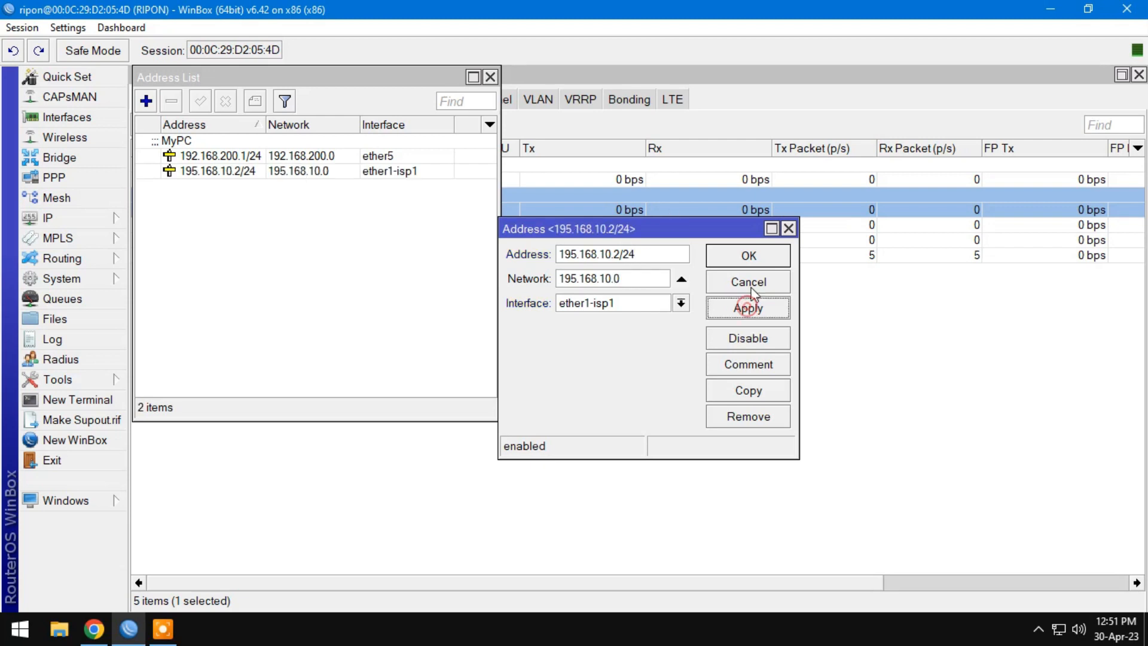
{"action": "left_click", "coordinate": [750, 258]}
- Add the IP address 195.168.20.2/24 on interface ether2-isp2
{"action": "left_click", "coordinate": [146, 100]}
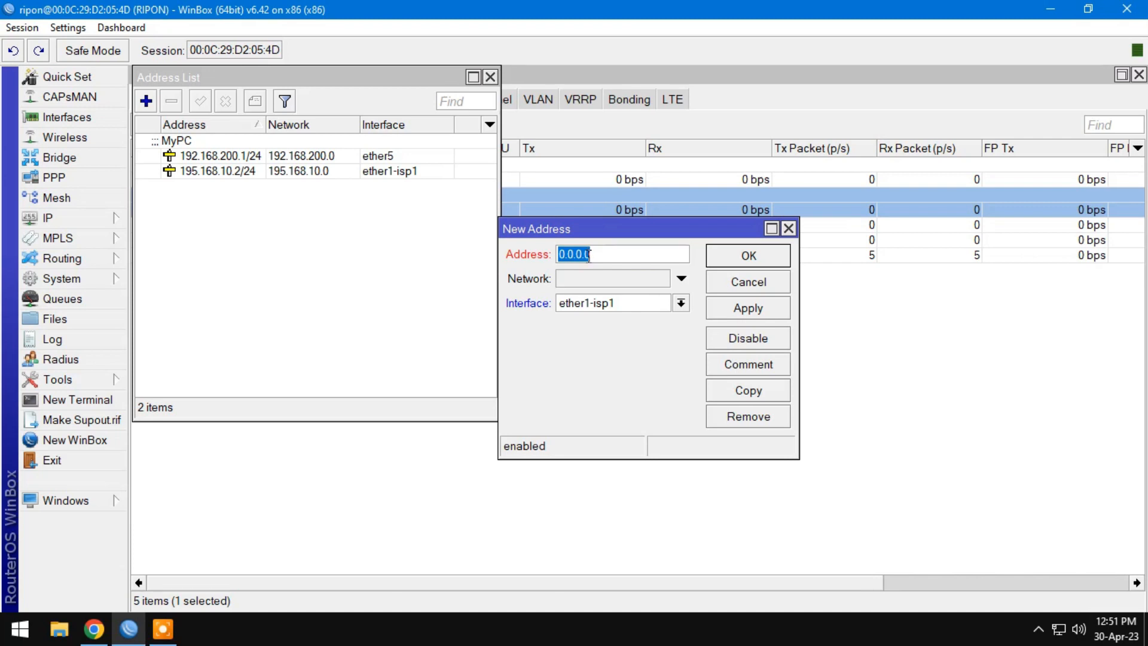
{"action": "type", "text": "195.168"}
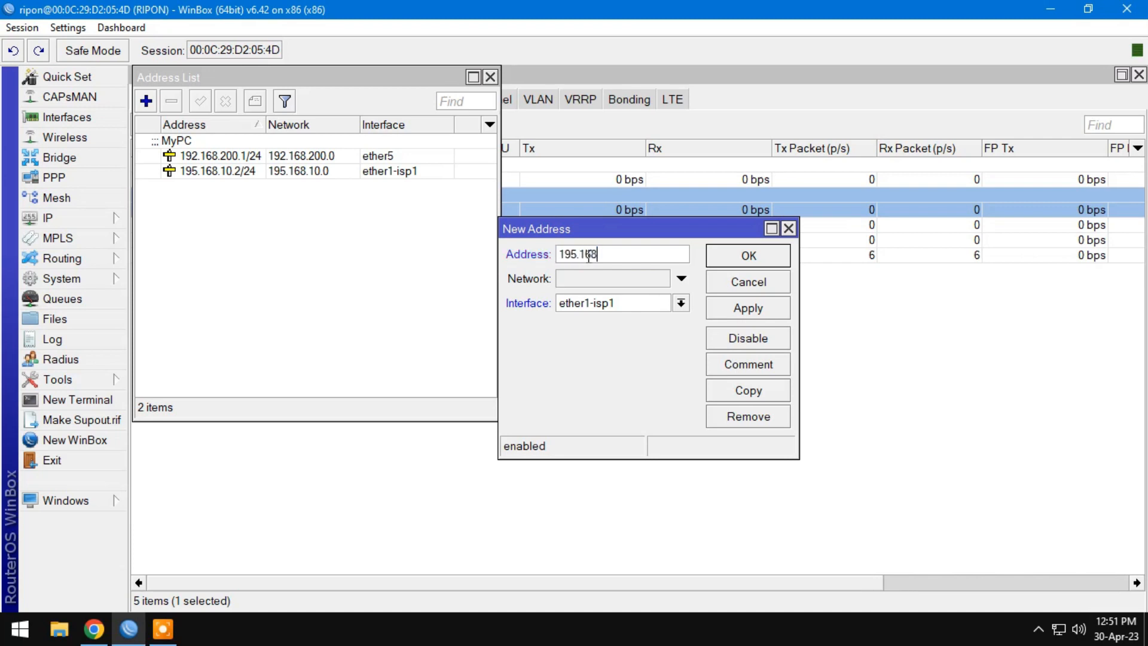
{"action": "type", "text": ".20.2/24"}
{"action": "left_click", "coordinate": [616, 303]}
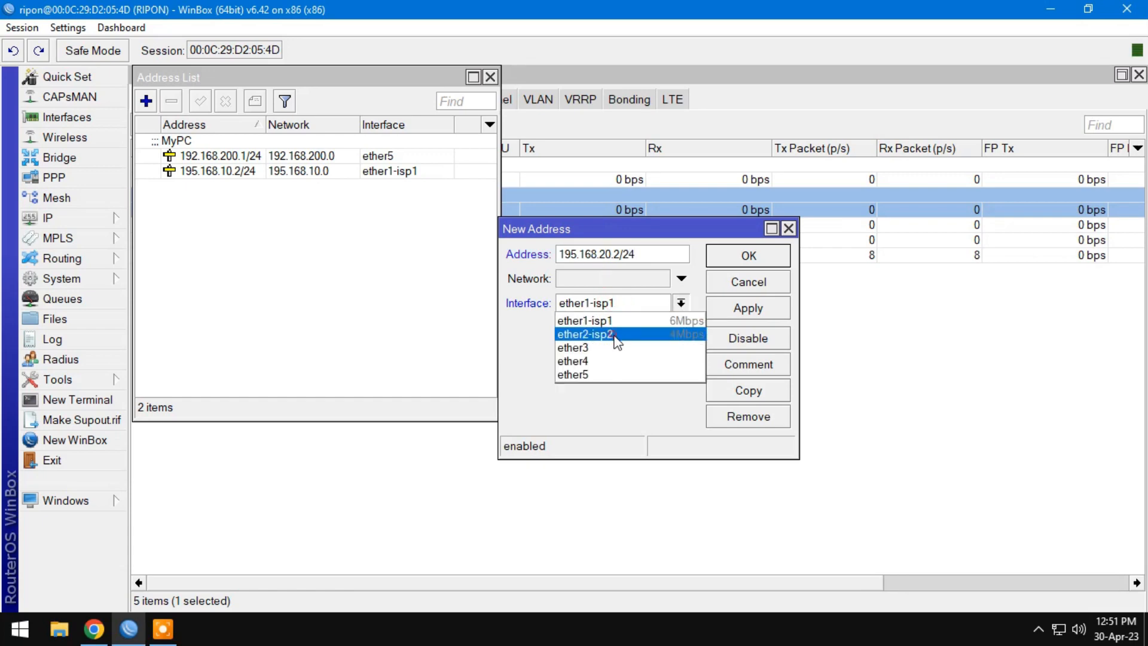
{"action": "left_click", "coordinate": [615, 334]}
{"action": "left_click", "coordinate": [754, 309]}
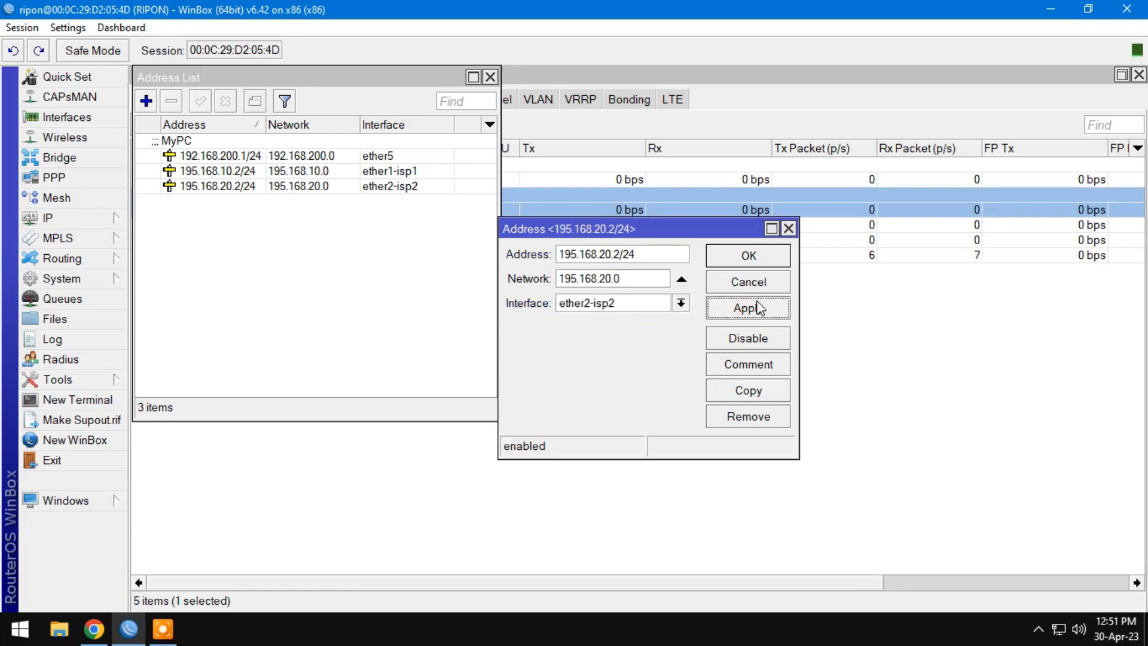
{"action": "left_click", "coordinate": [749, 255]}
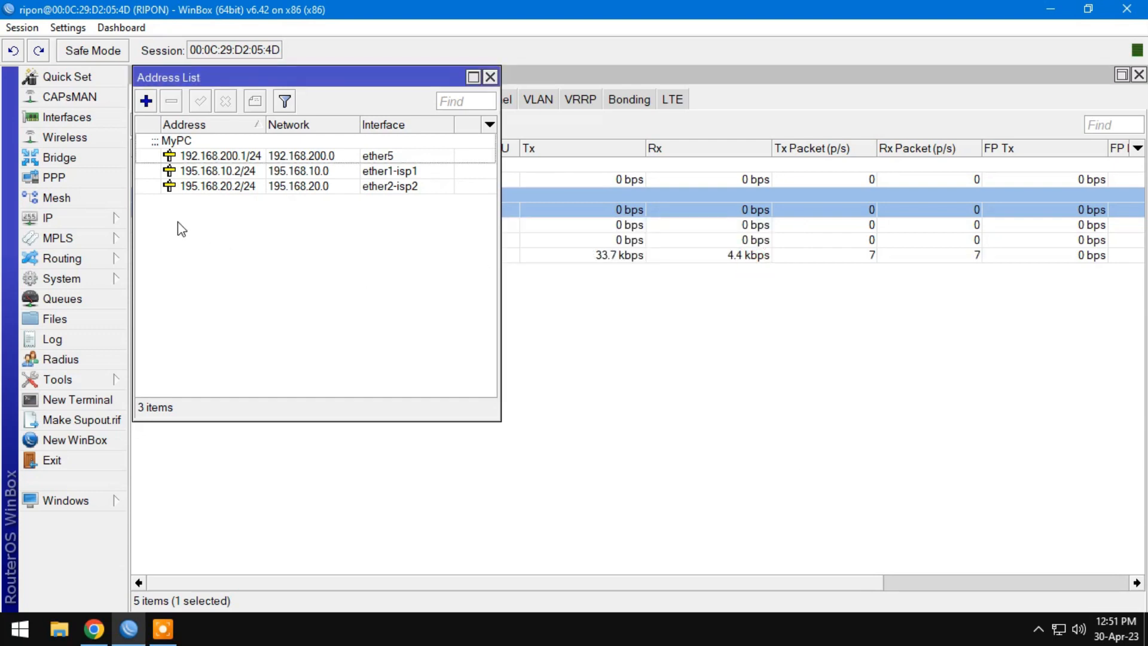
- Open the router's DNS settings and apply them with 8.8.8.8 as the server
{"action": "left_click", "coordinate": [96, 218]}
{"action": "left_click", "coordinate": [174, 251]}
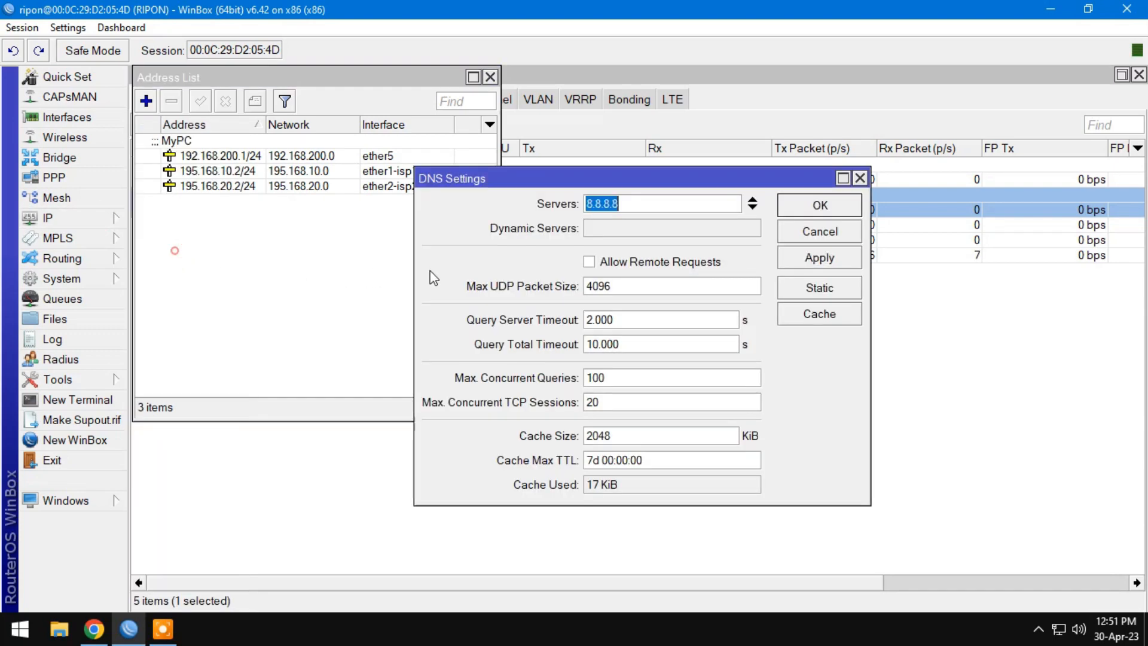
{"action": "double_click", "coordinate": [638, 202]}
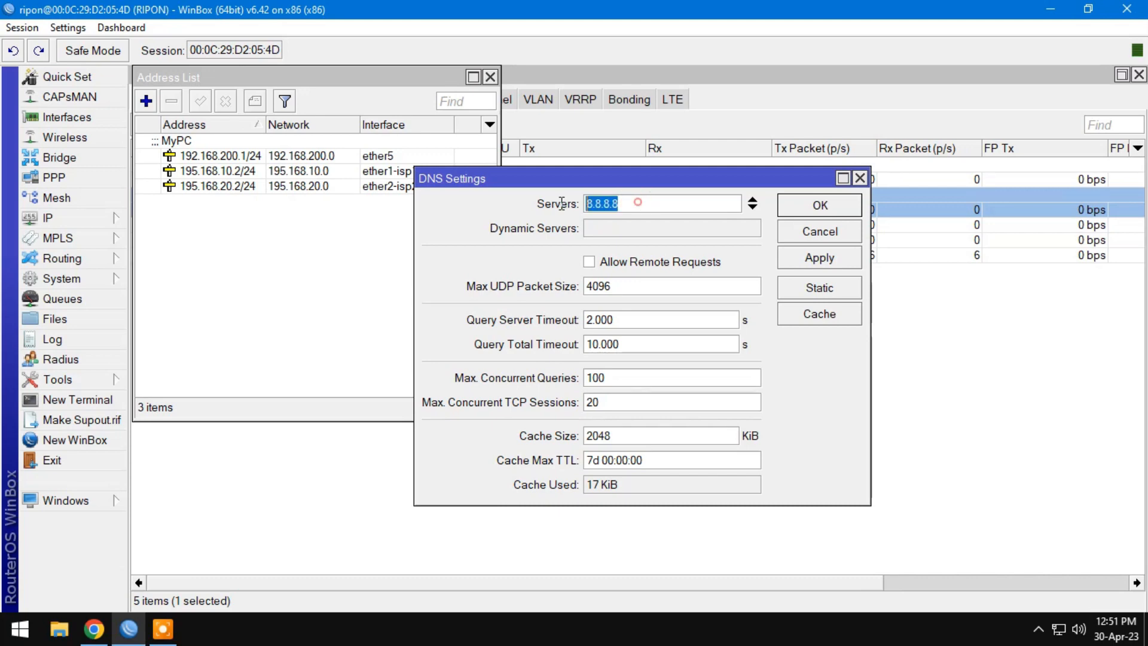
{"action": "left_click", "coordinate": [818, 256]}
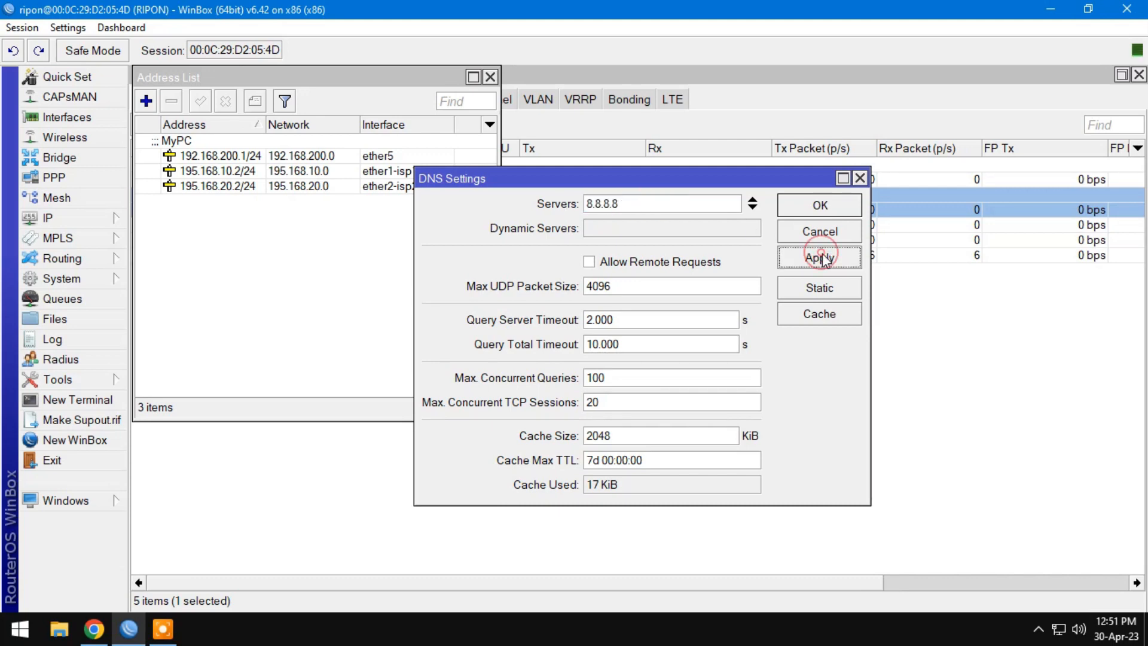
{"action": "left_click", "coordinate": [824, 214]}
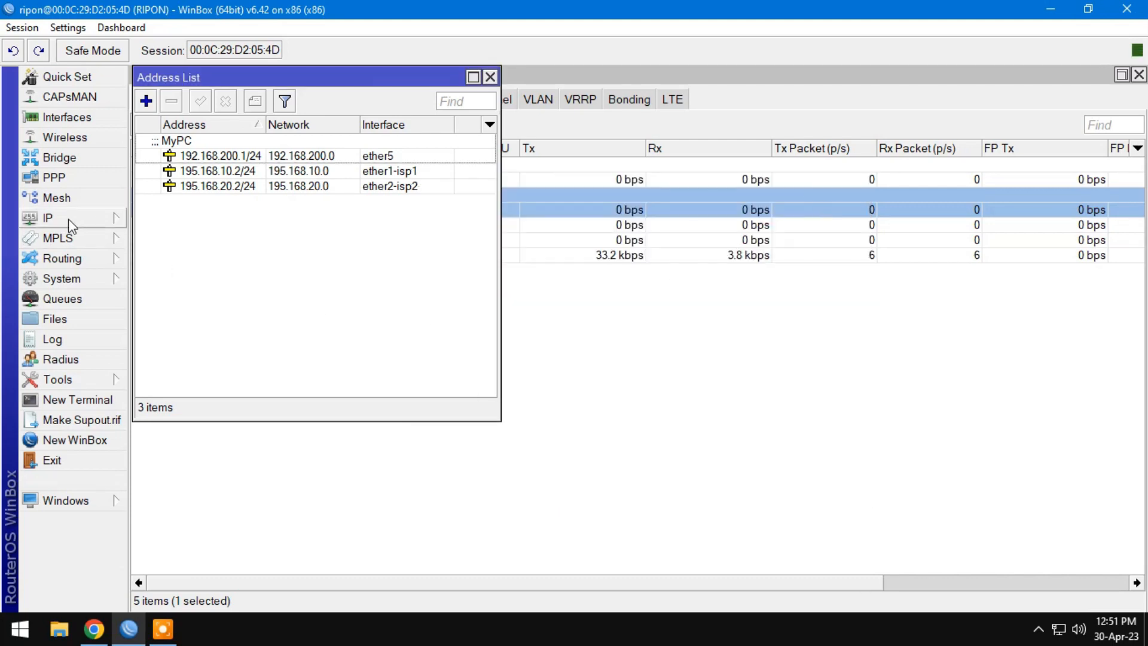
- Create a firewall NAT rule on the srcnat chain with the masquerade action
{"action": "left_click", "coordinate": [71, 221]}
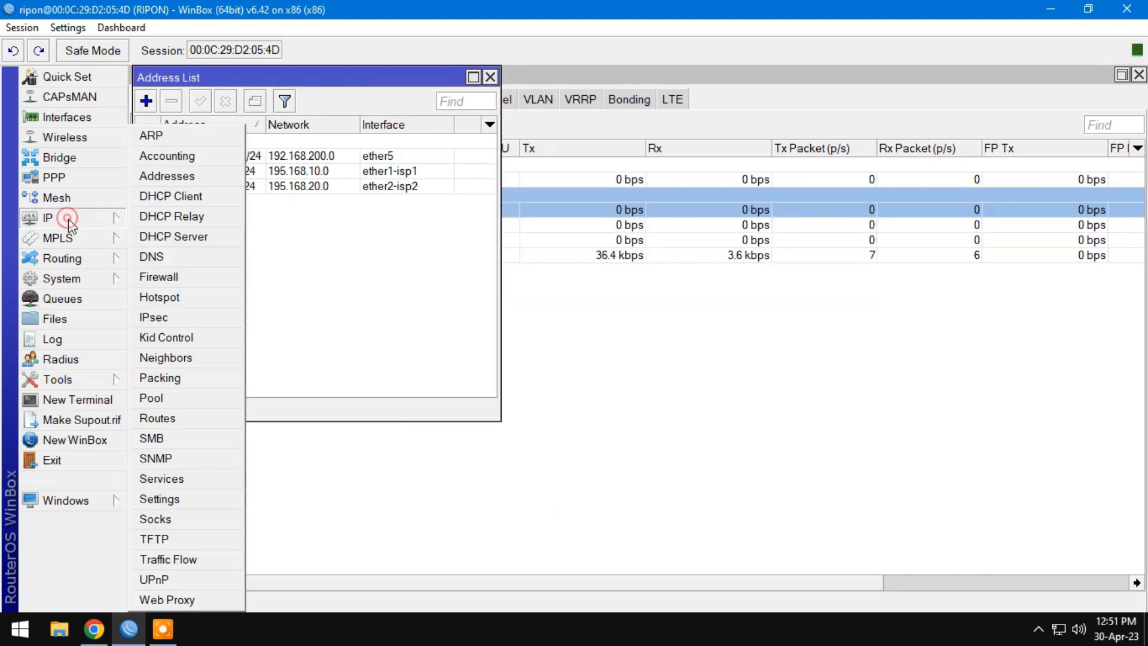
{"action": "left_click", "coordinate": [197, 278]}
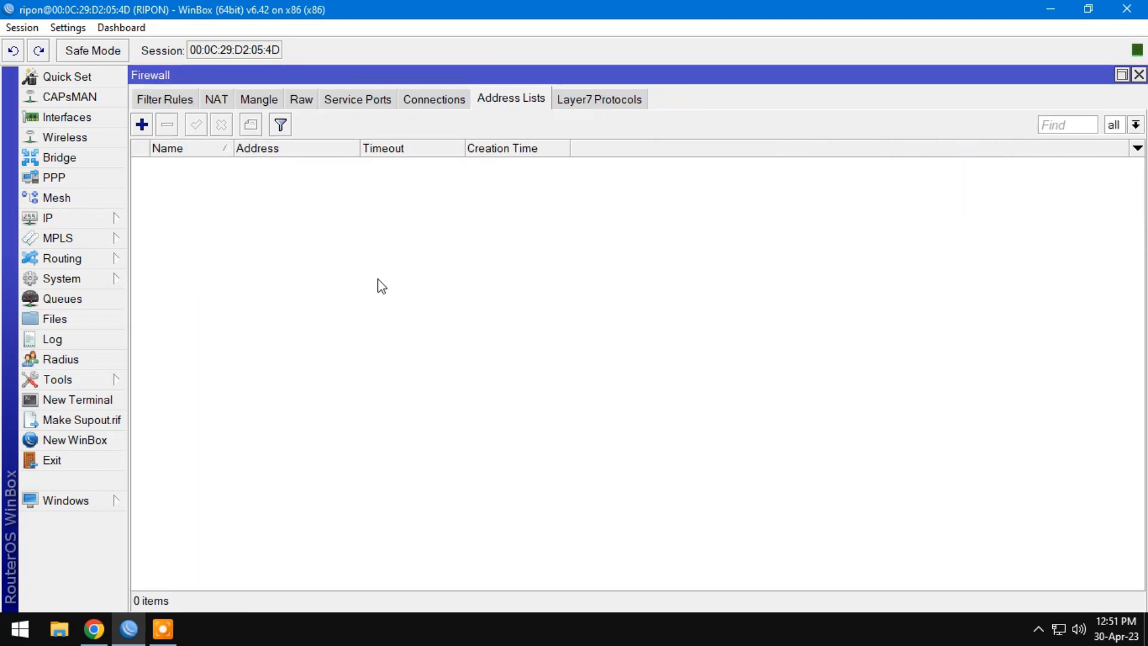
{"action": "left_click", "coordinate": [217, 101]}
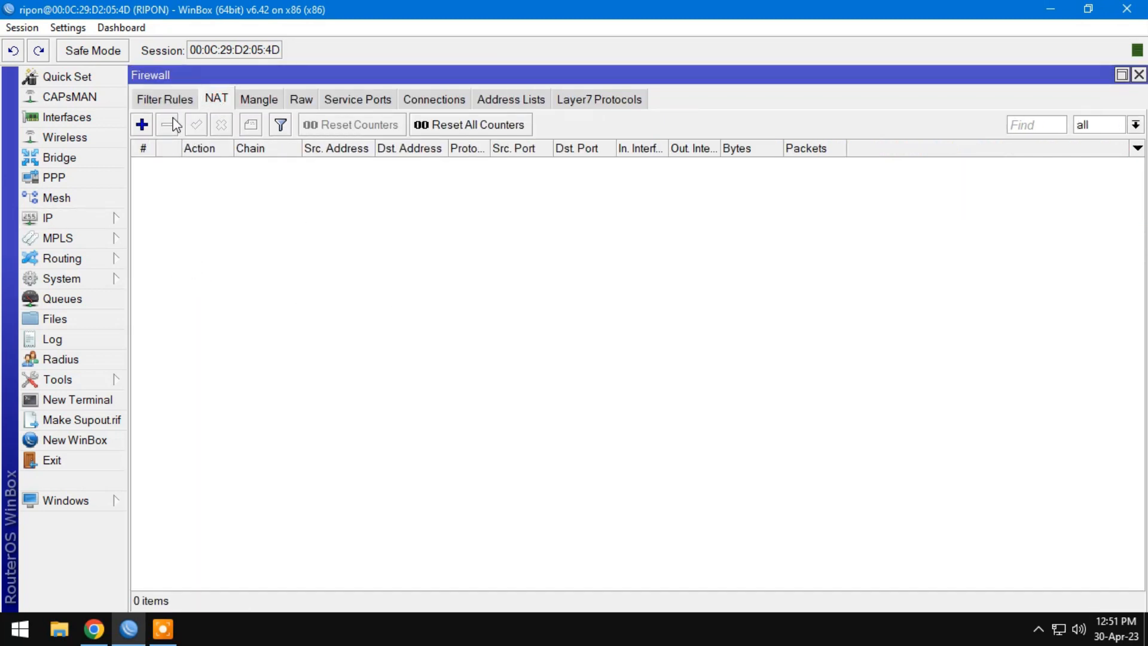
{"action": "left_click", "coordinate": [142, 125]}
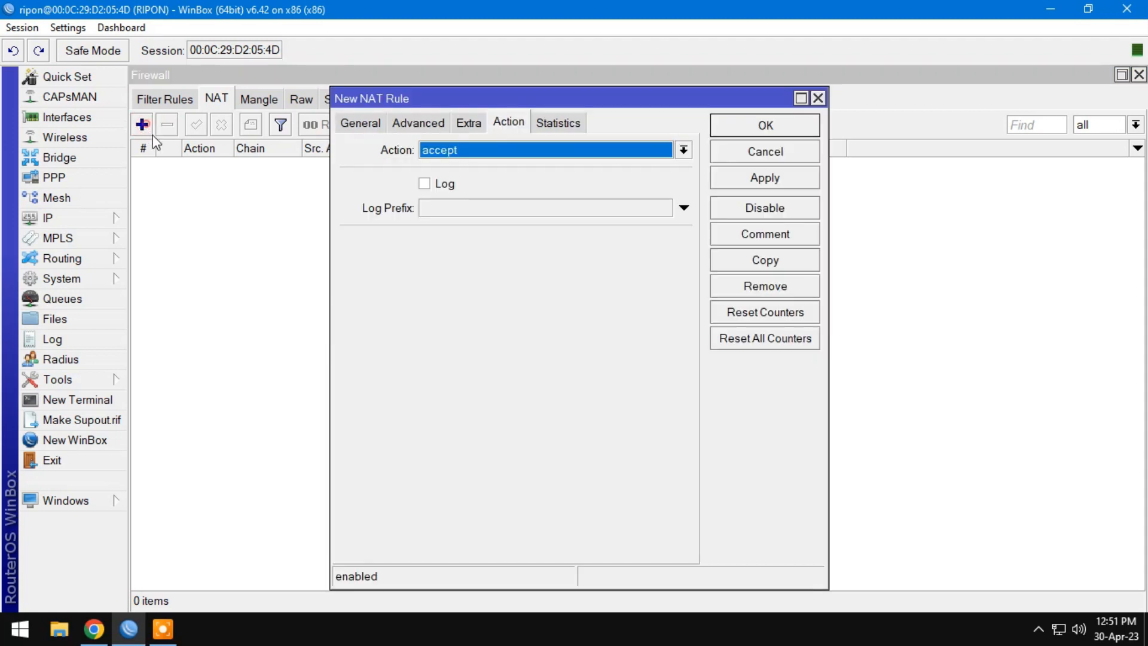
{"action": "left_click", "coordinate": [359, 123]}
{"action": "left_click", "coordinate": [493, 152]}
{"action": "left_click", "coordinate": [507, 121]}
{"action": "left_click", "coordinate": [499, 149]}
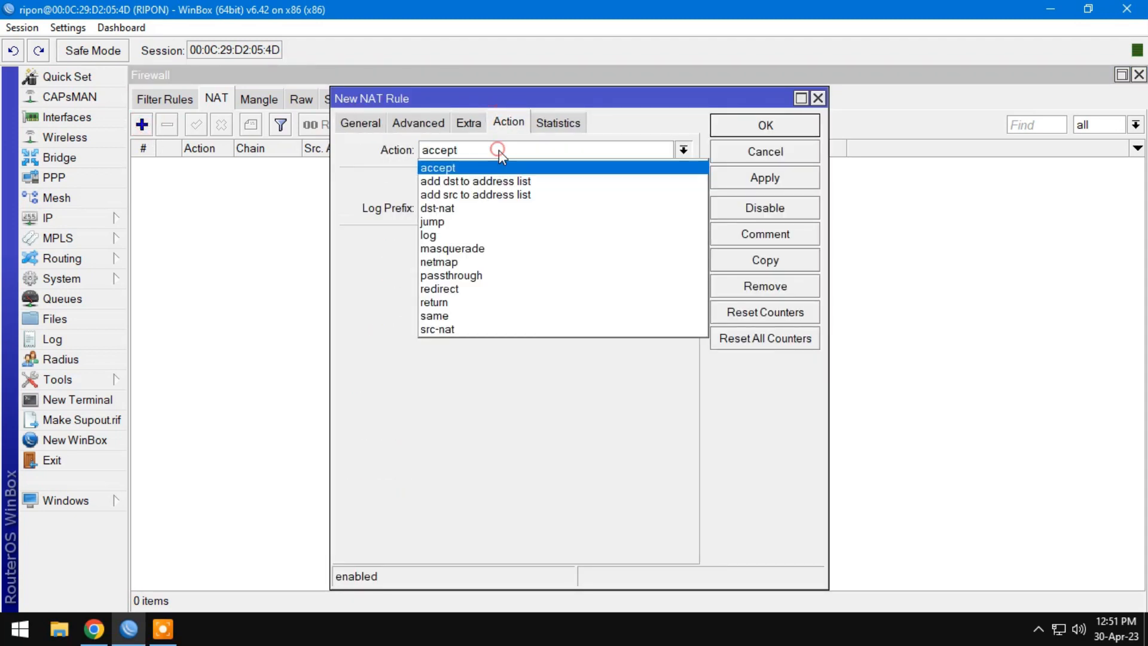
{"action": "left_click", "coordinate": [468, 248]}
{"action": "left_click", "coordinate": [781, 177]}
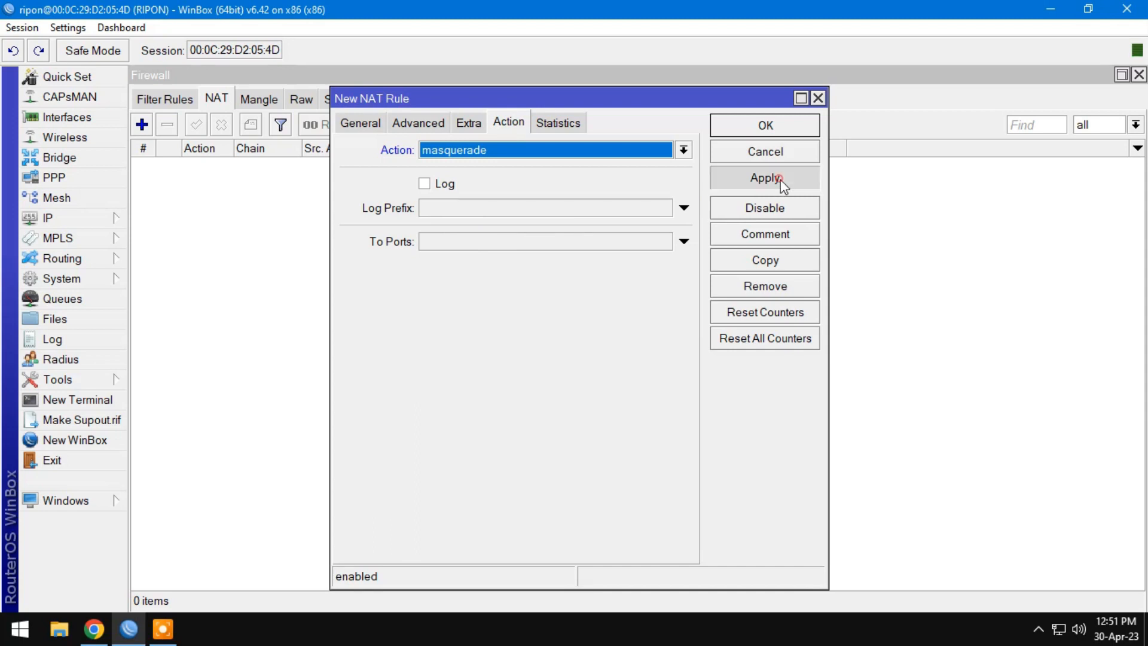
{"action": "left_click", "coordinate": [766, 125]}
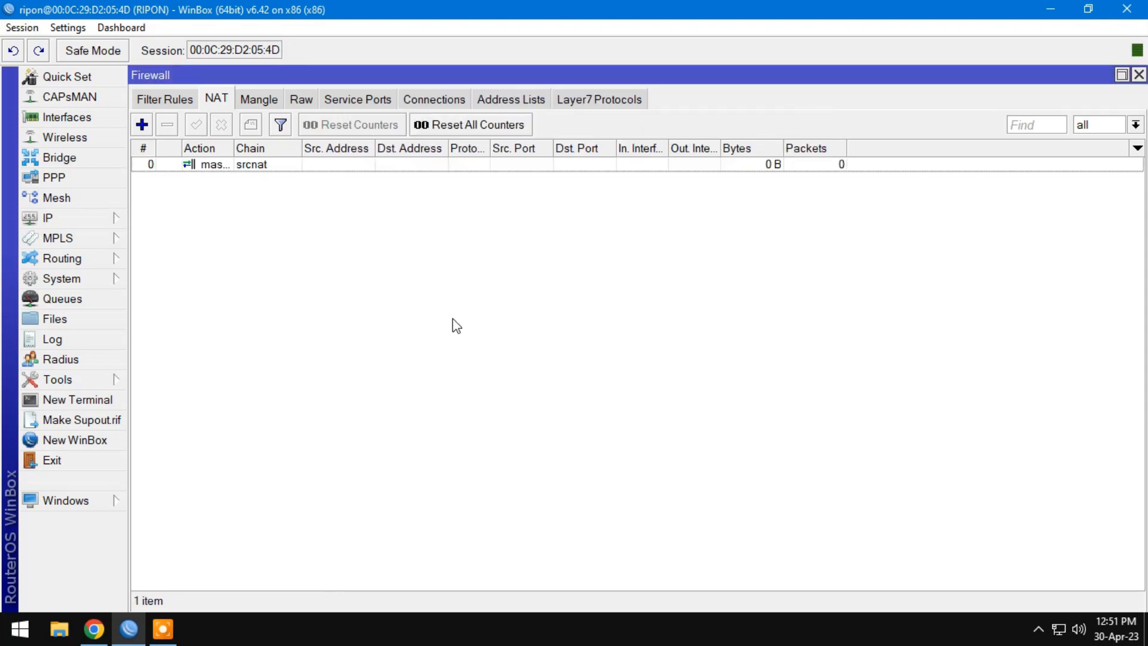
- Create a firewall address list entry named LAN for 192.168.200.0/24, checking the network in the router's IP addresses
{"action": "left_click", "coordinate": [511, 99]}
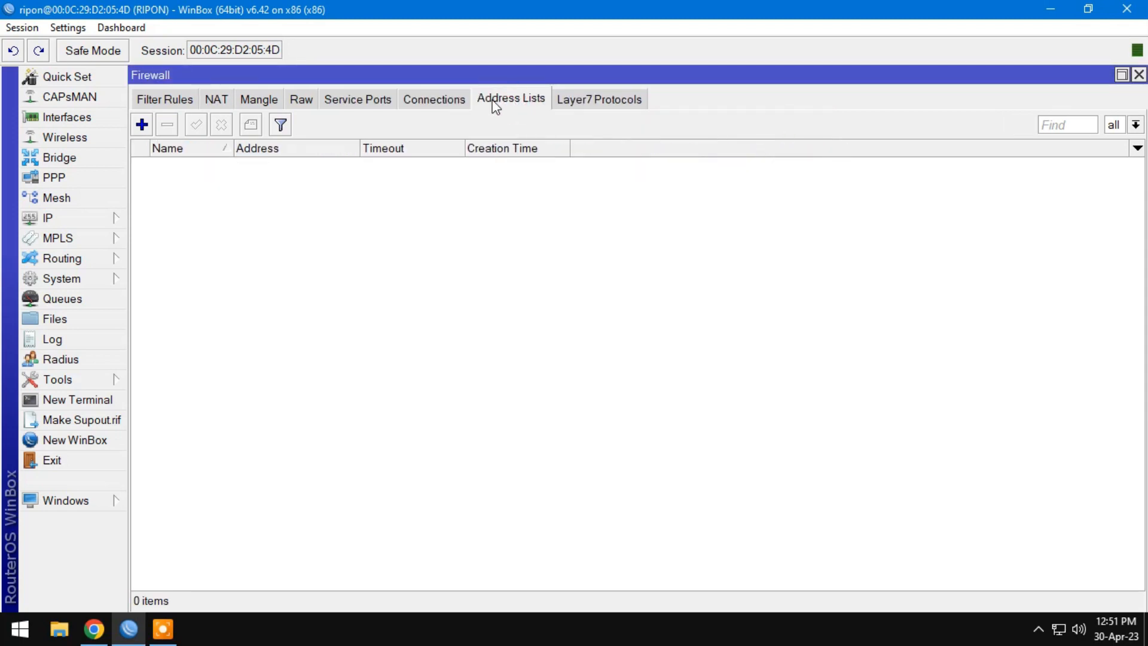
{"action": "left_click", "coordinate": [141, 124]}
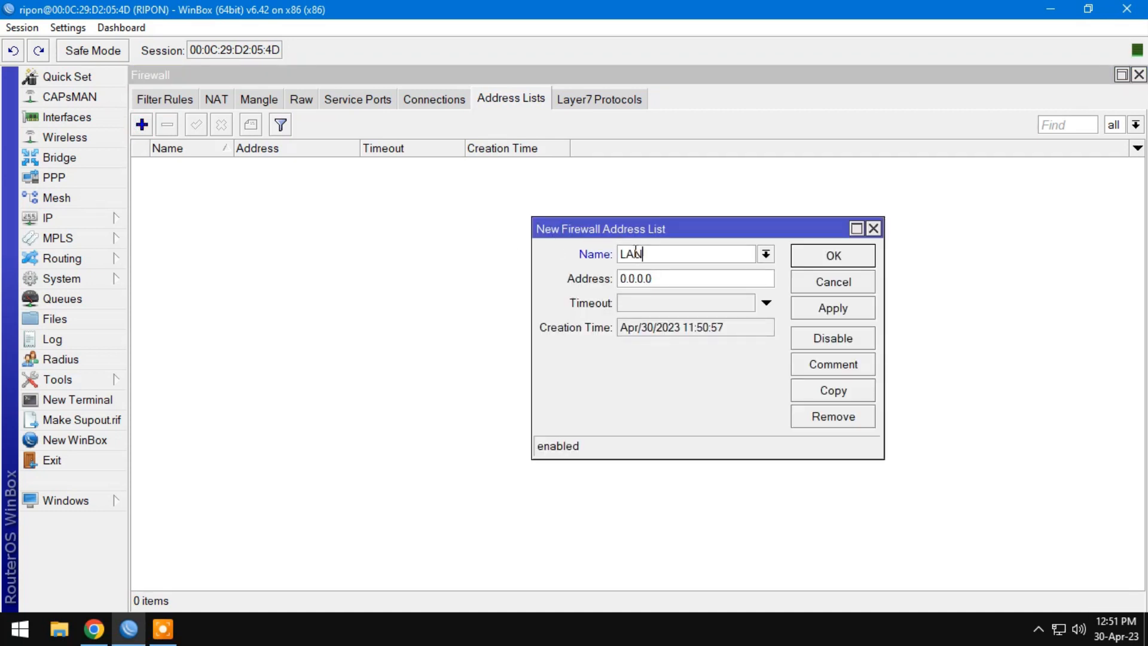
{"action": "double_click", "coordinate": [673, 276]}
{"action": "left_click", "coordinate": [60, 219]}
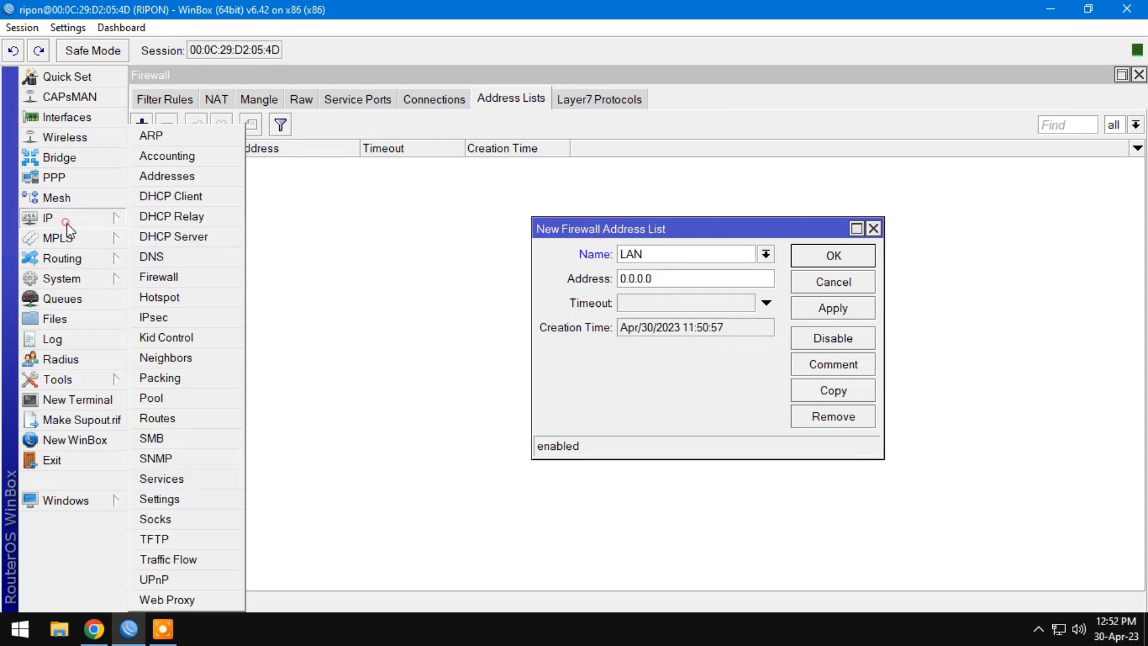
{"action": "left_click", "coordinate": [167, 179]}
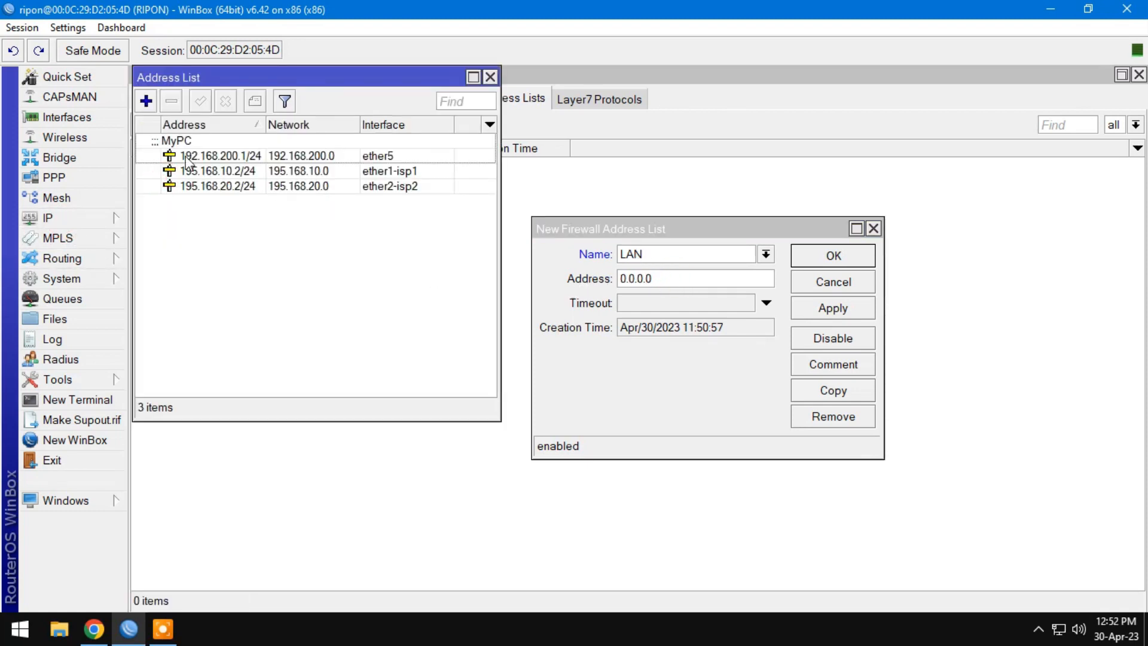
{"action": "double_click", "coordinate": [677, 276]}
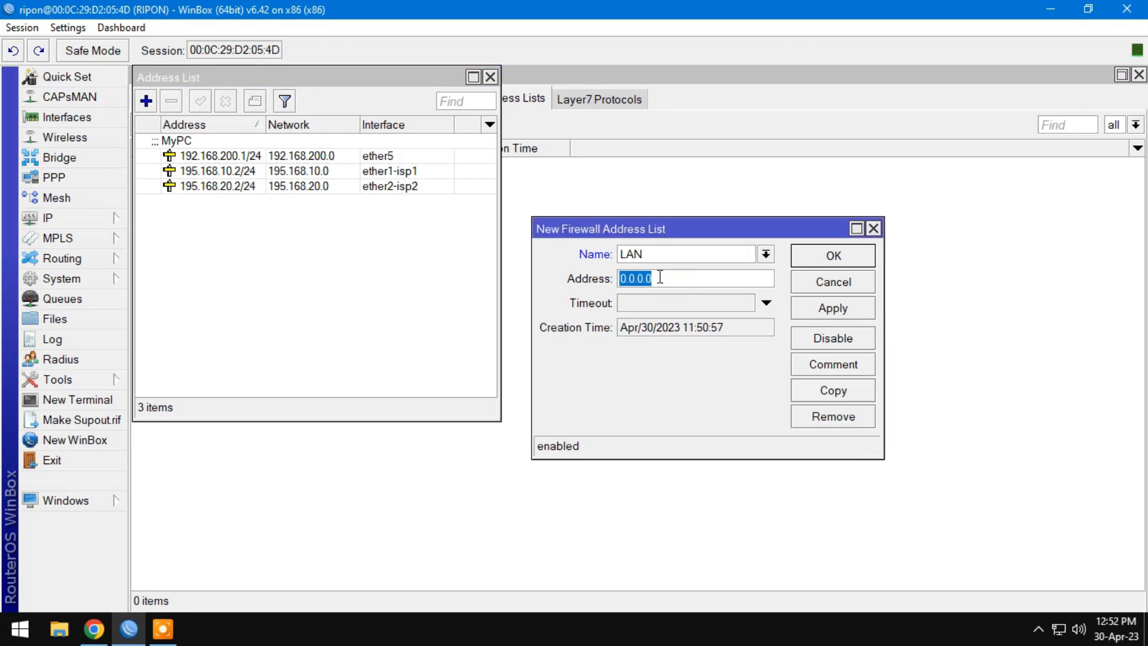
{"action": "type", "text": "192.168.200.0/24"}
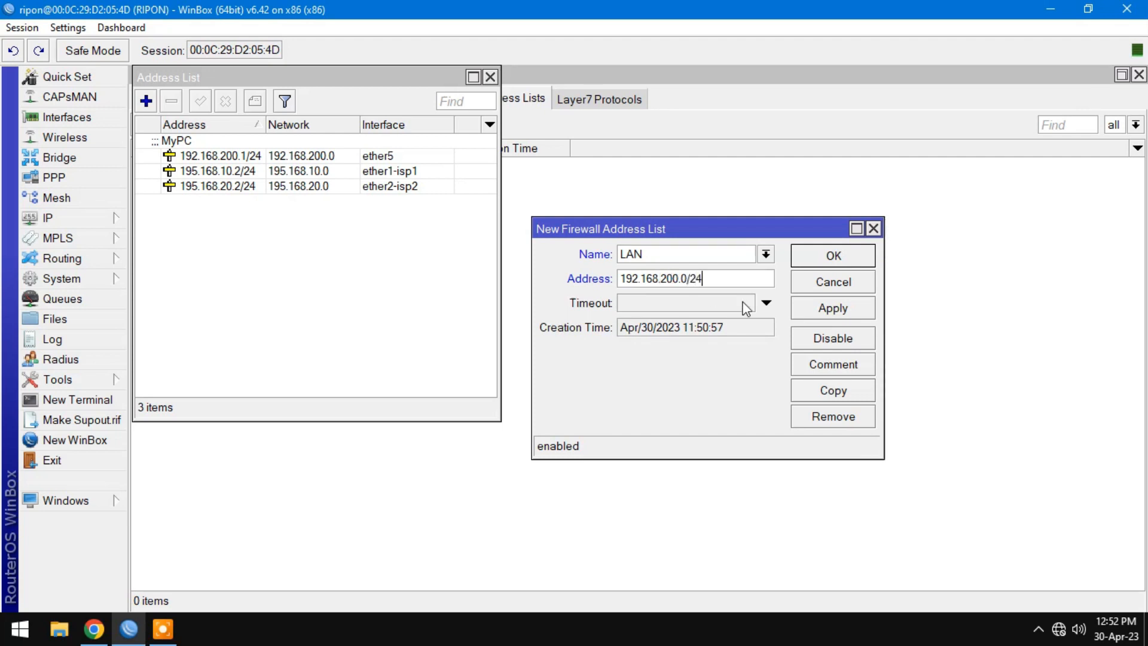
{"action": "left_click", "coordinate": [834, 308]}
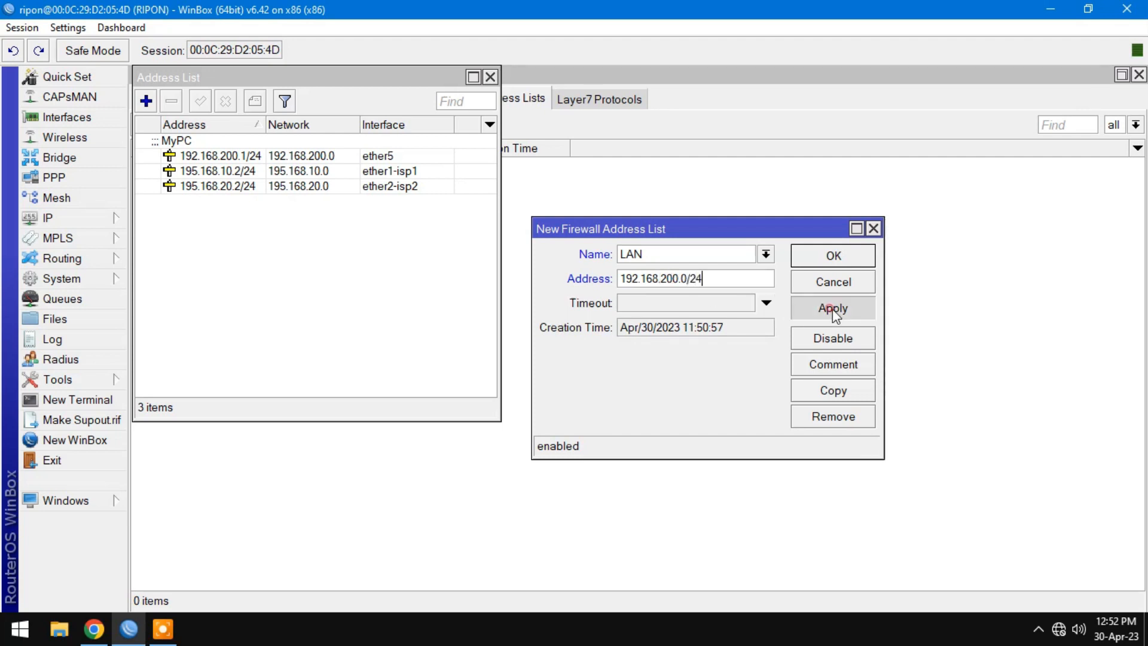
{"action": "left_click", "coordinate": [834, 261]}
{"action": "left_click", "coordinate": [696, 309]}
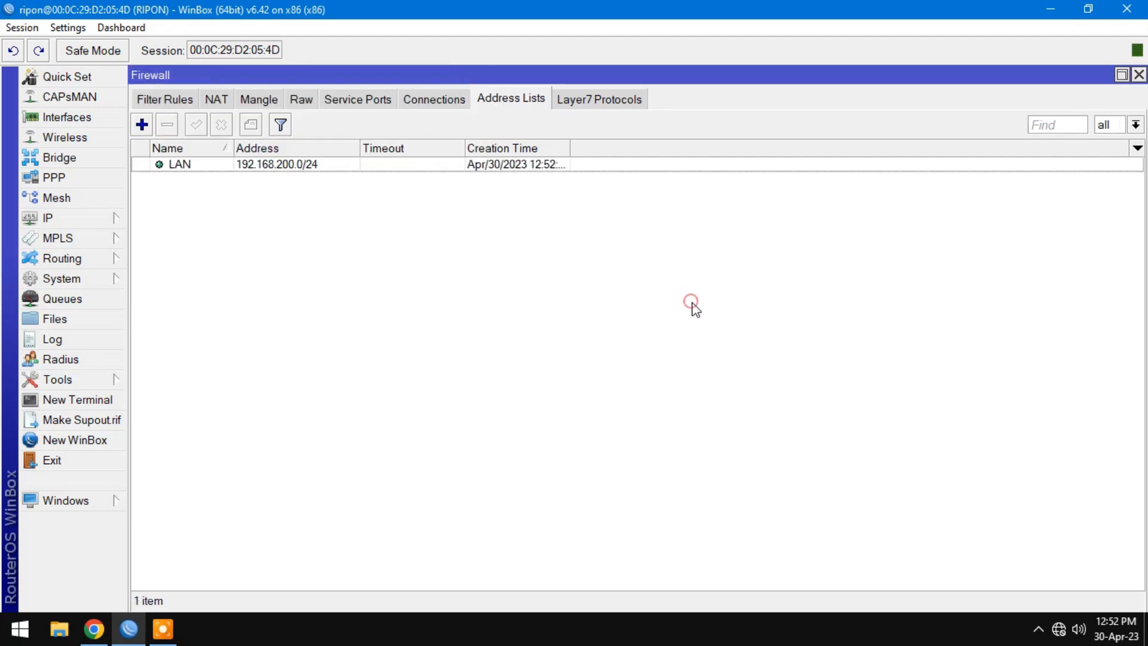
{"action": "left_click", "coordinate": [177, 164]}
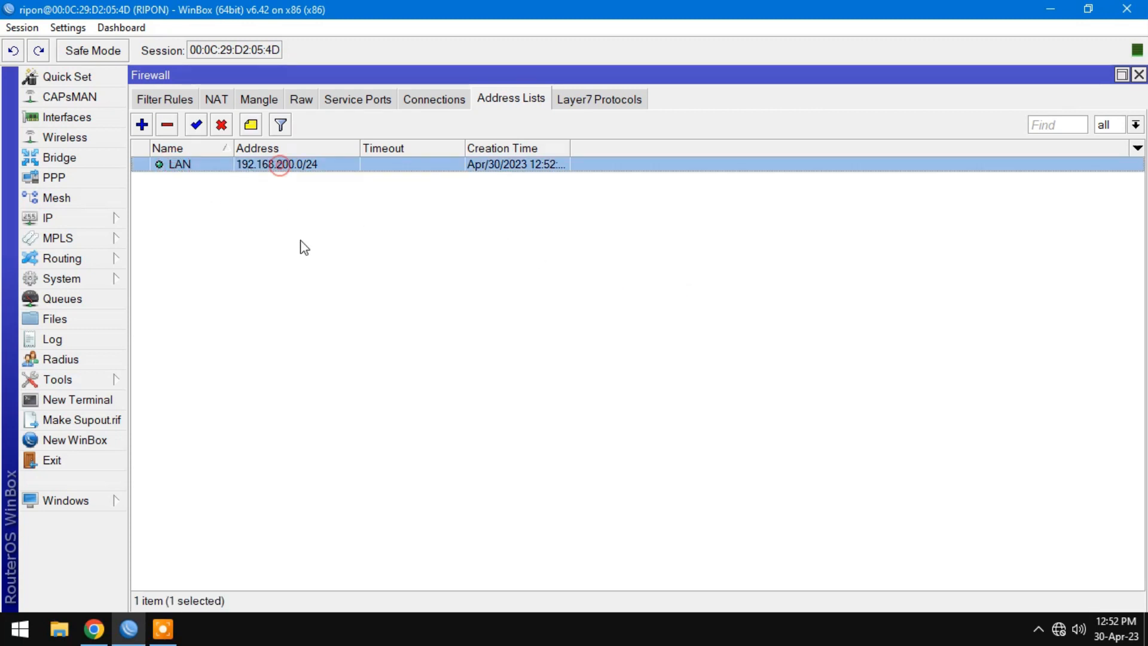
{"action": "left_click", "coordinate": [313, 273]}
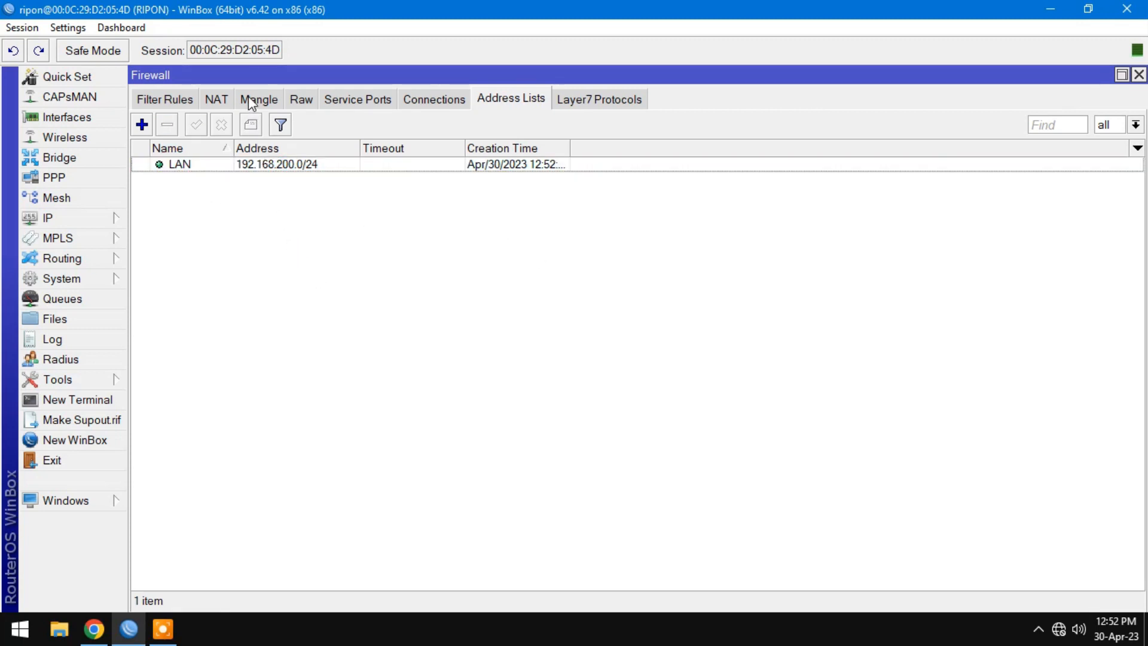
- Start a new firewall mangle rule on the prerouting chain with LAN as the source address list
{"action": "left_click", "coordinate": [263, 100]}
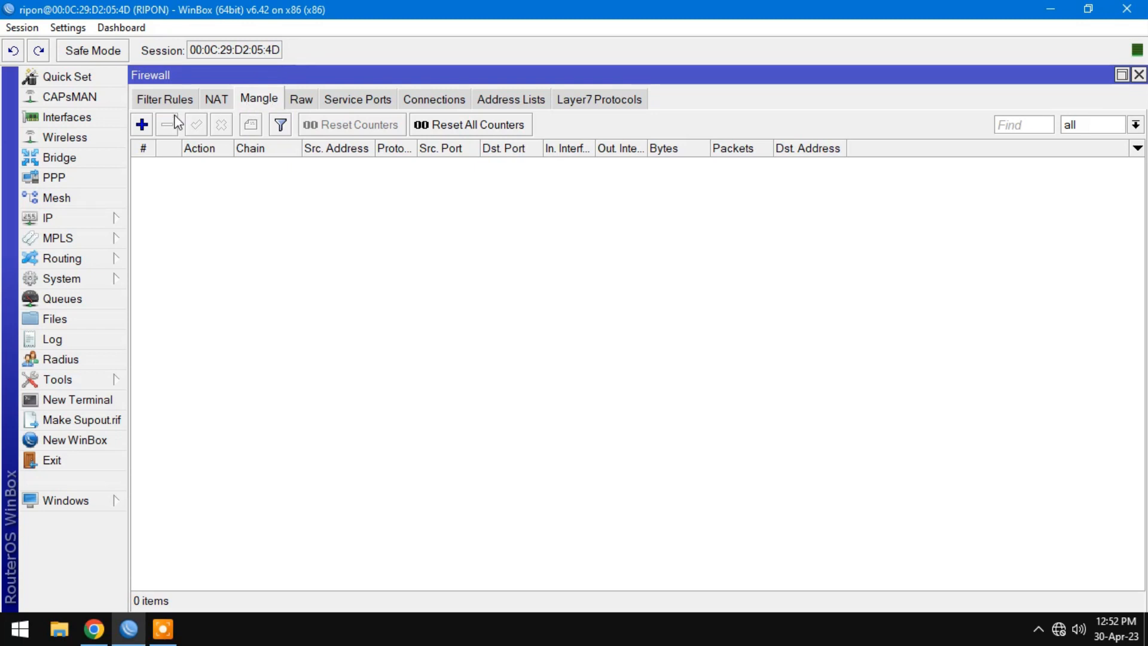
{"action": "left_click", "coordinate": [142, 125]}
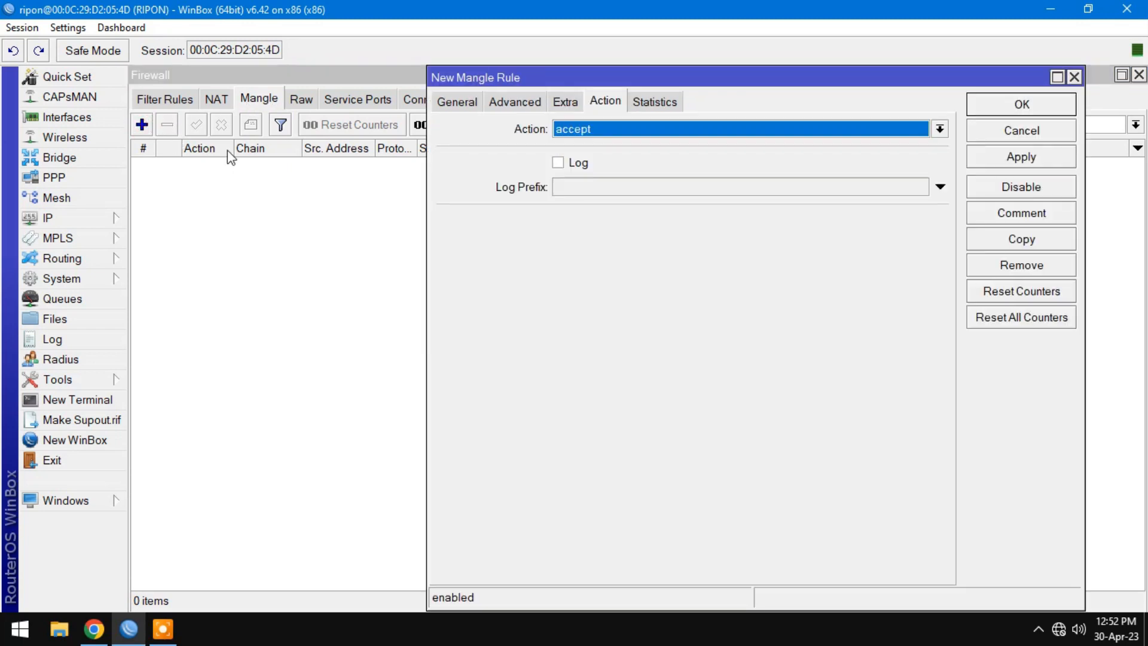
{"action": "left_click", "coordinate": [454, 110]}
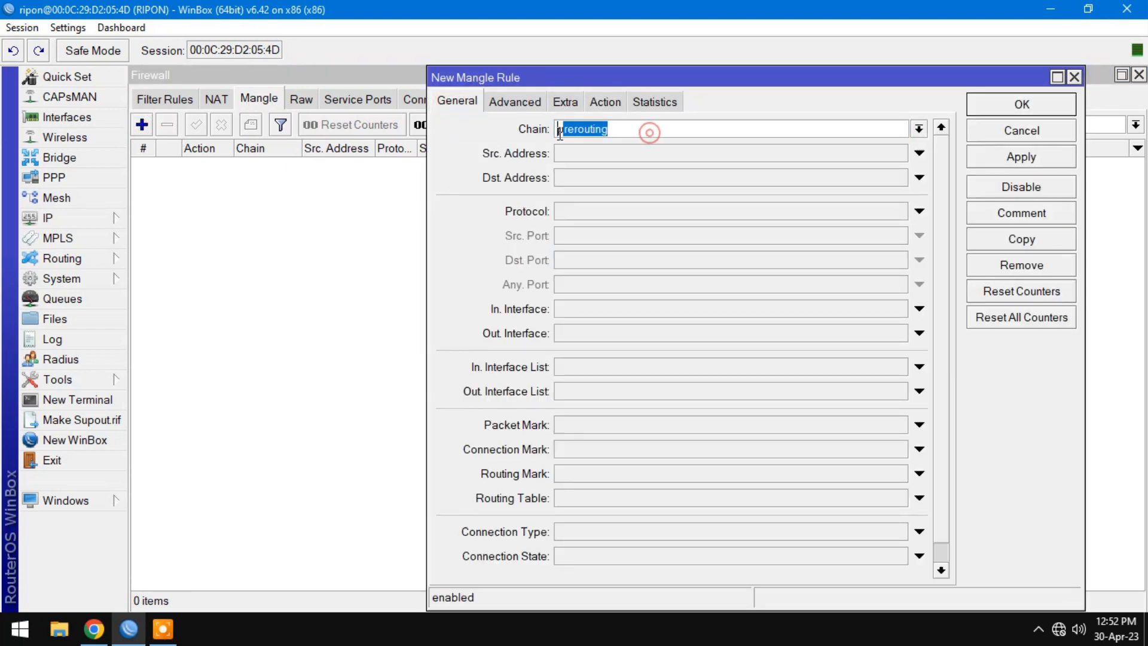
{"action": "left_click", "coordinate": [512, 103]}
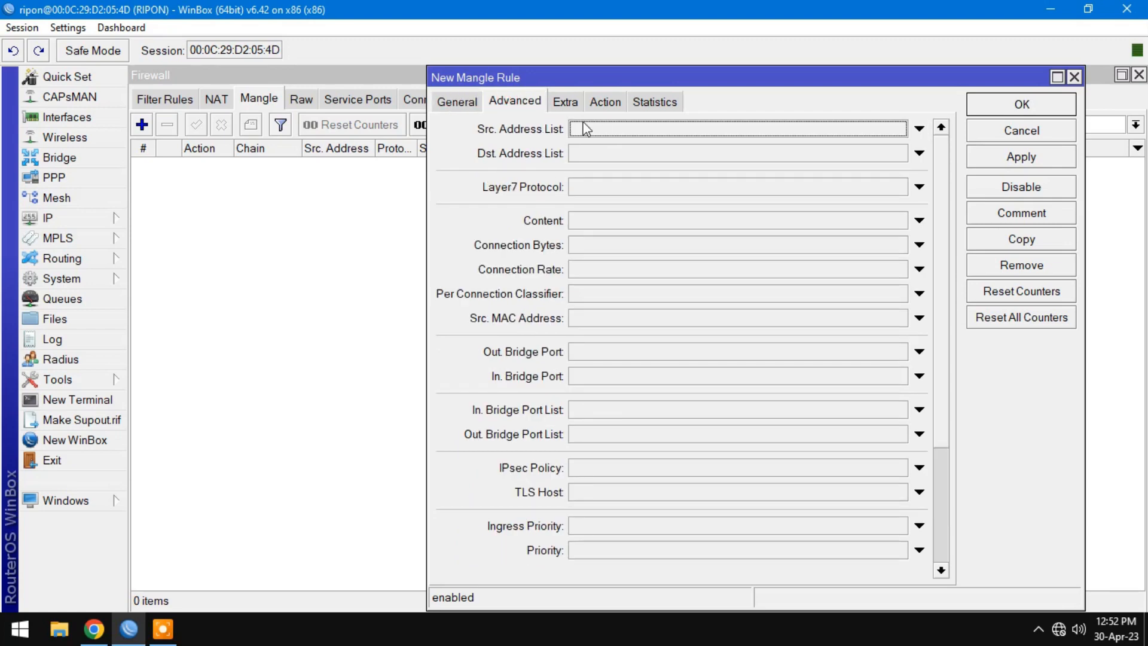
{"action": "left_click", "coordinate": [609, 127]}
{"action": "left_click", "coordinate": [898, 128]}
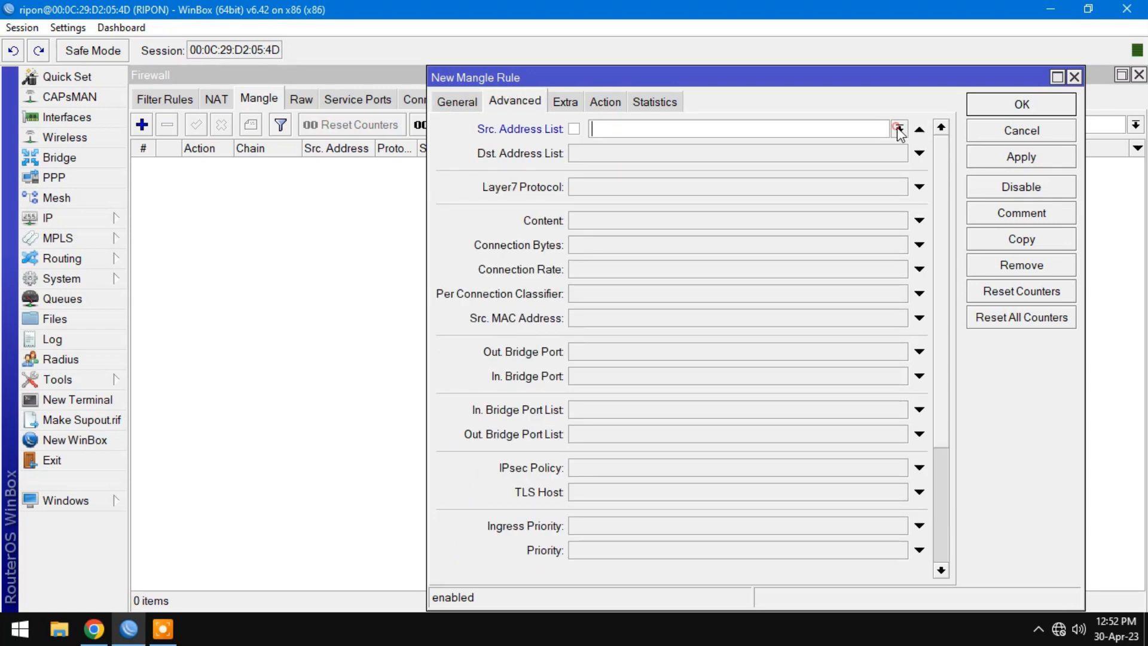
{"action": "left_click", "coordinate": [624, 147]}
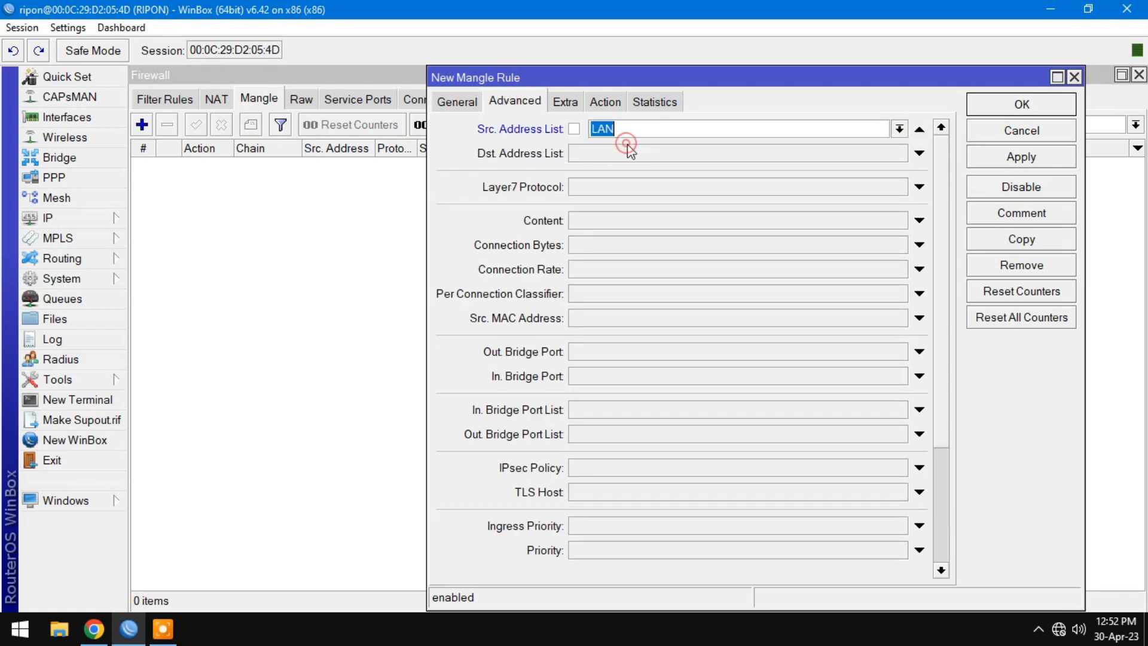
- Match the new connection state in the mangle rule and set Nth to every 2, packet 1
{"action": "left_click", "coordinate": [457, 105]}
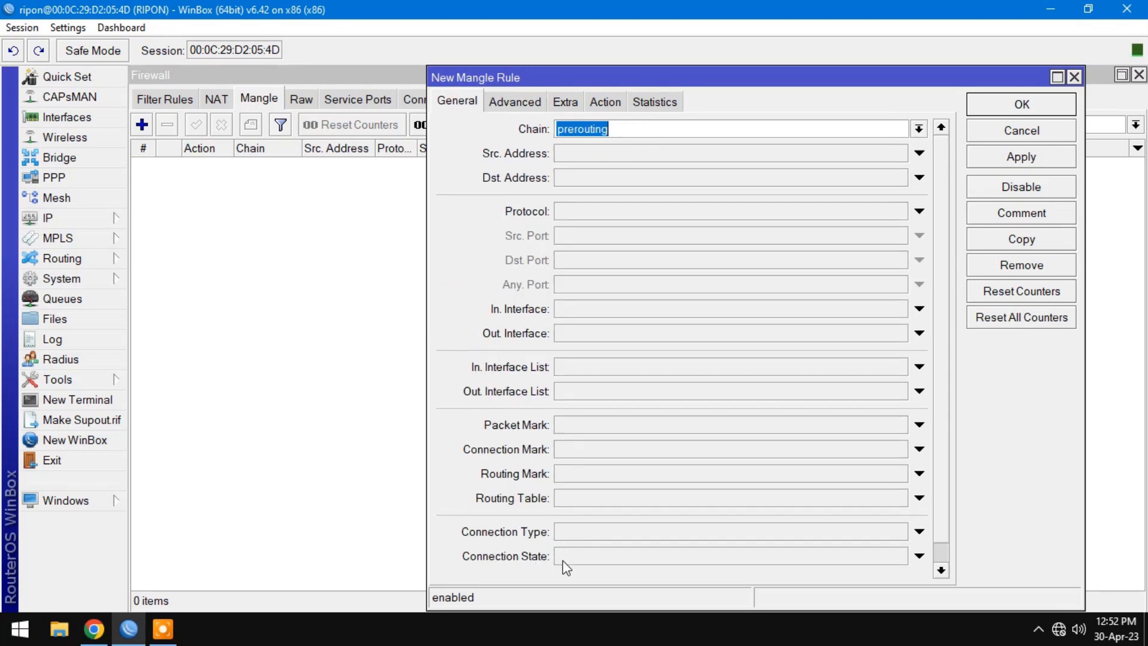
{"action": "left_click", "coordinate": [619, 558]}
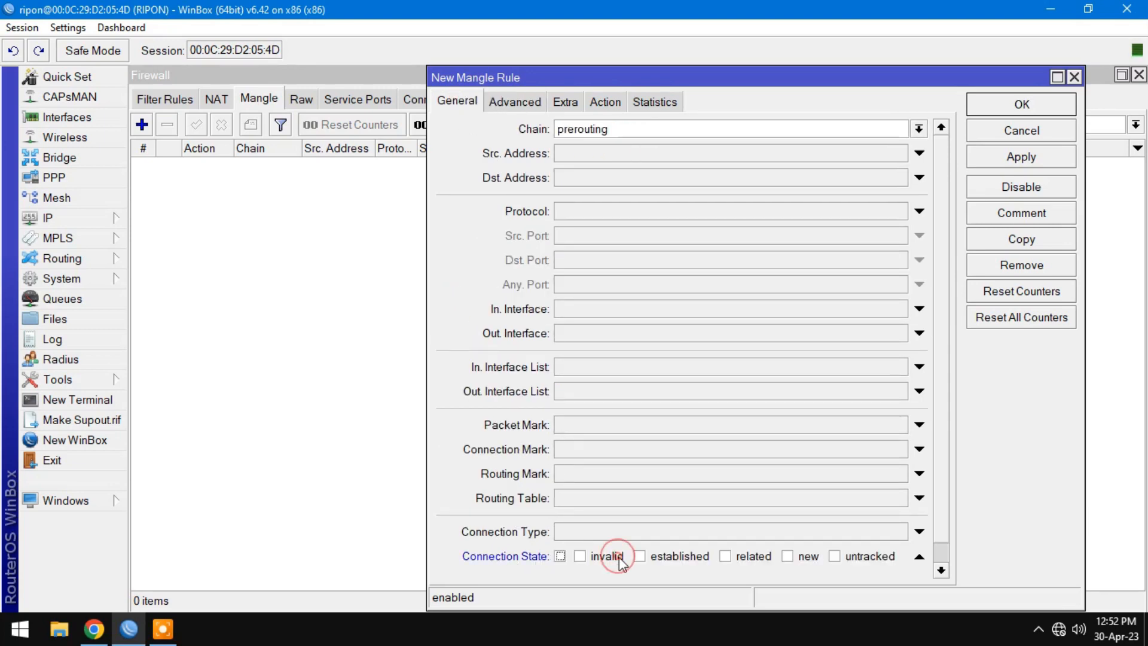
{"action": "left_click", "coordinate": [786, 556]}
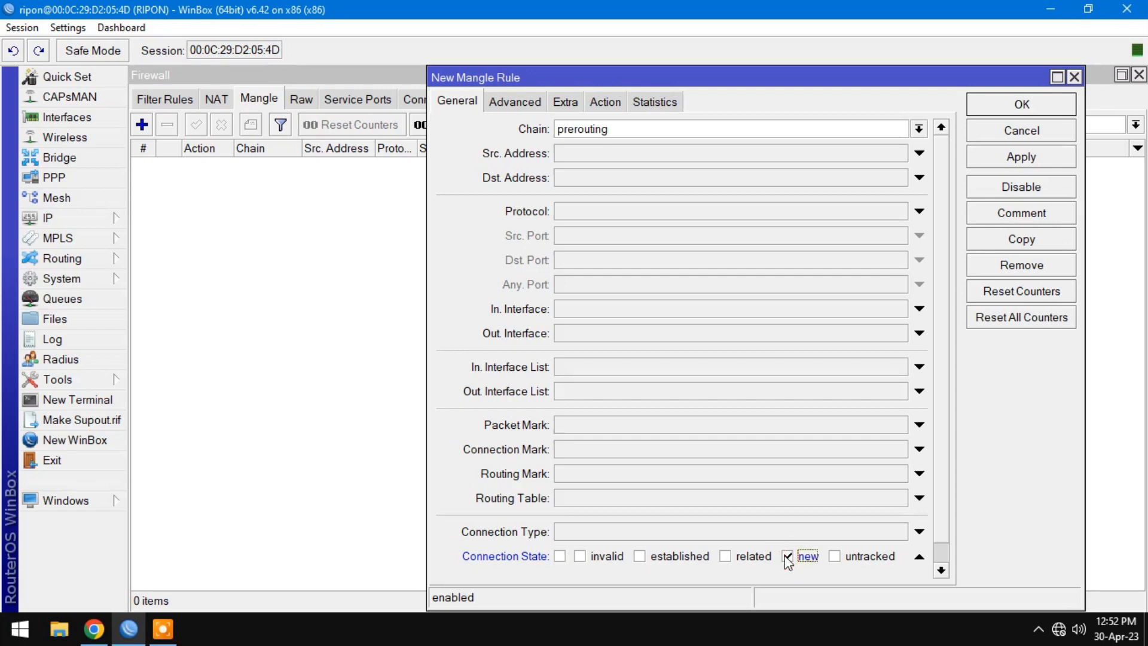
{"action": "left_click", "coordinate": [569, 104]}
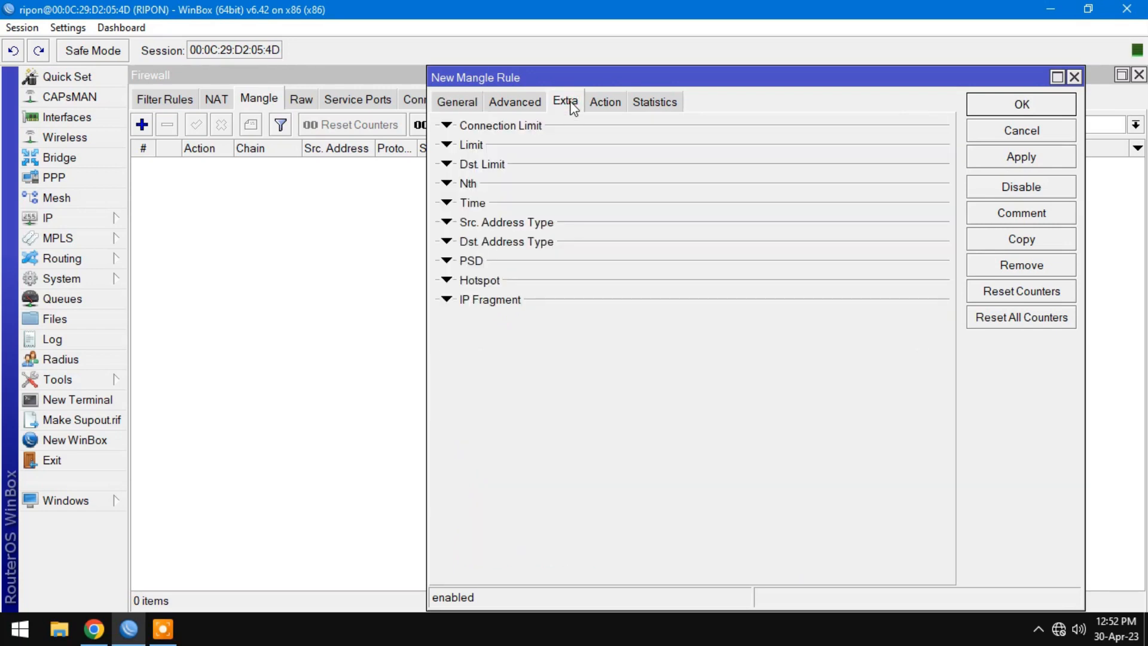
{"action": "left_click", "coordinate": [467, 183]}
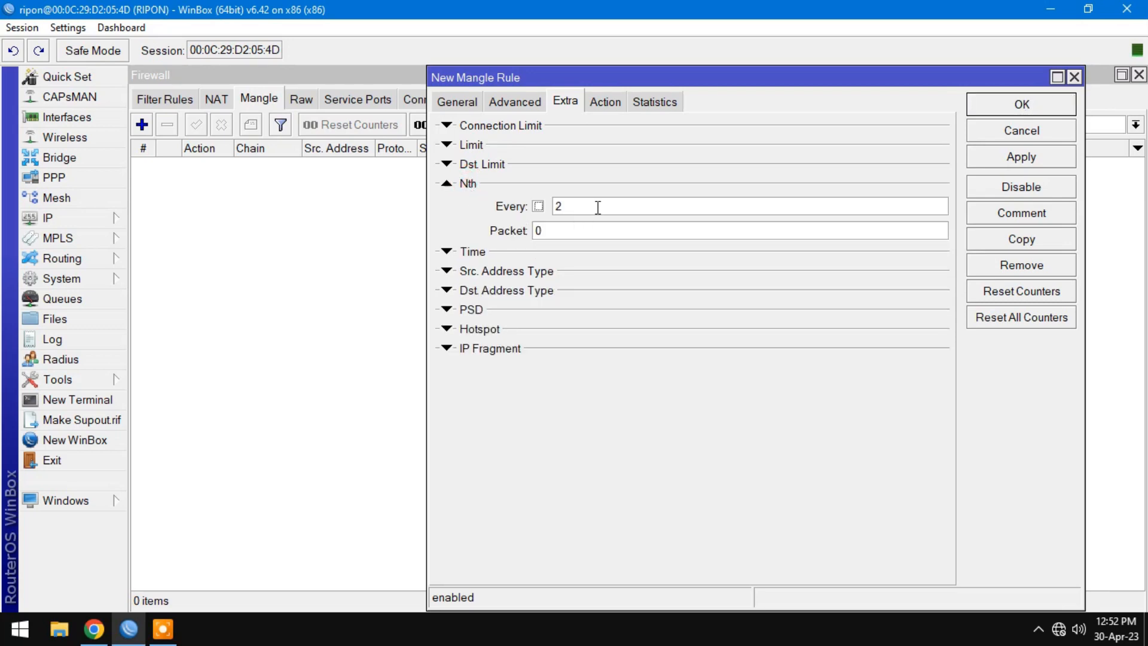
{"action": "left_click_drag", "start_coordinate": [580, 228], "coordinate": [534, 231]}
{"action": "type", "text": "1"}
- Set the rule's action to mark routing with new routing mark isp-1 and passthrough disabled, and save the rule
{"action": "left_click", "coordinate": [606, 103]}
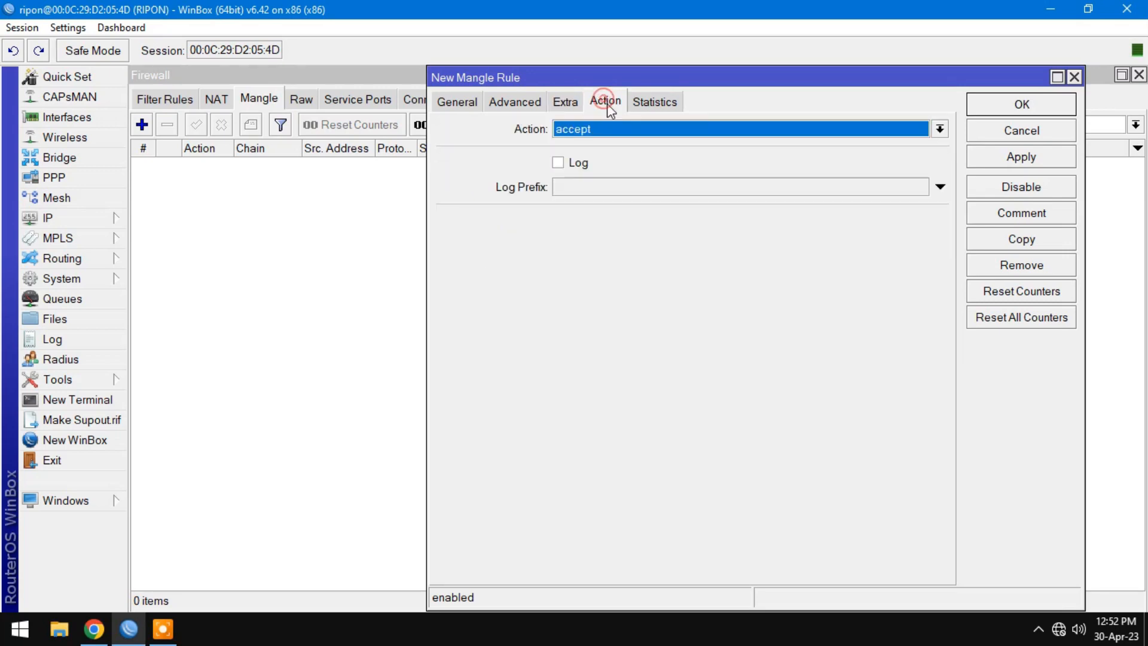
{"action": "left_click", "coordinate": [608, 129]}
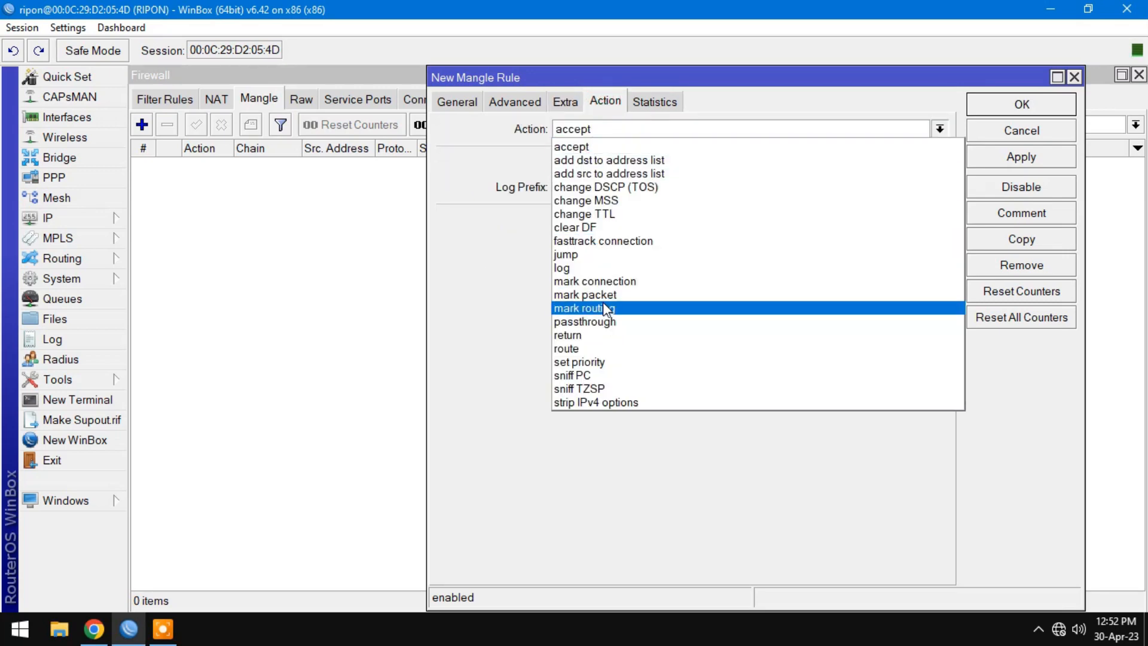
{"action": "left_click", "coordinate": [633, 309]}
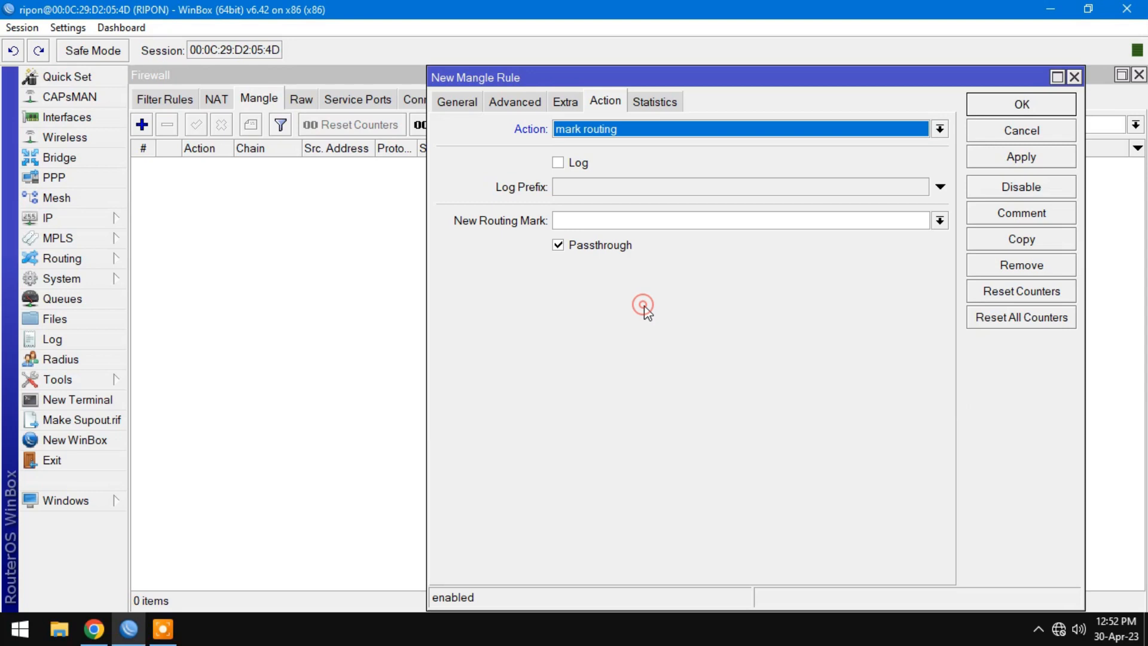
{"action": "left_click", "coordinate": [593, 246]}
{"action": "left_click", "coordinate": [594, 219]}
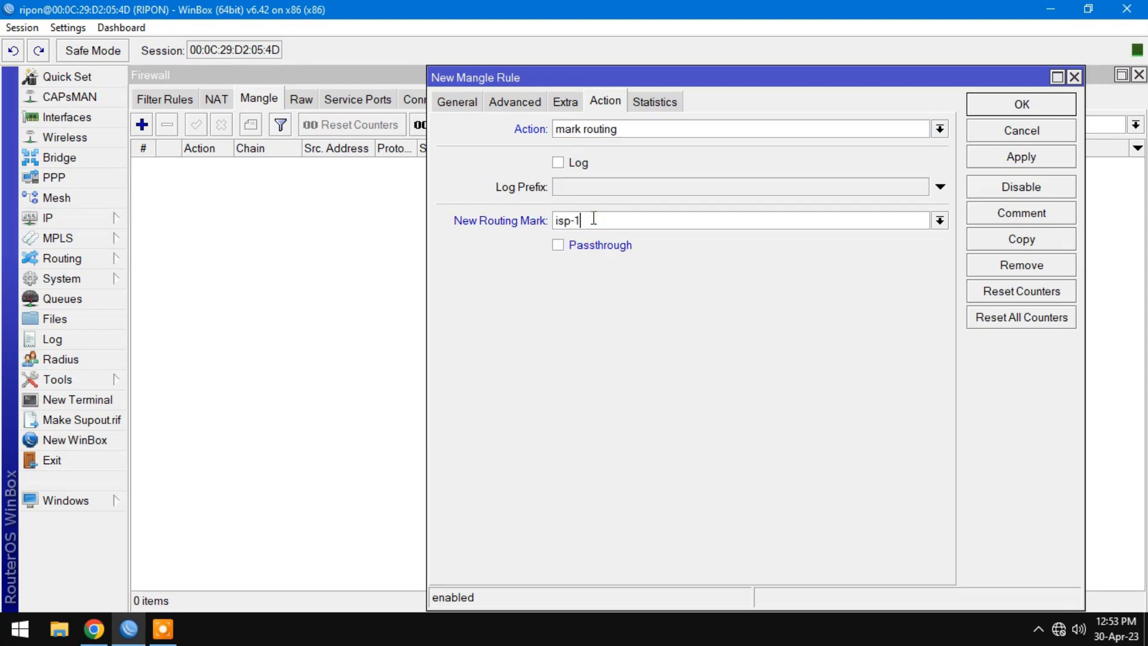
{"action": "left_click", "coordinate": [1039, 158]}
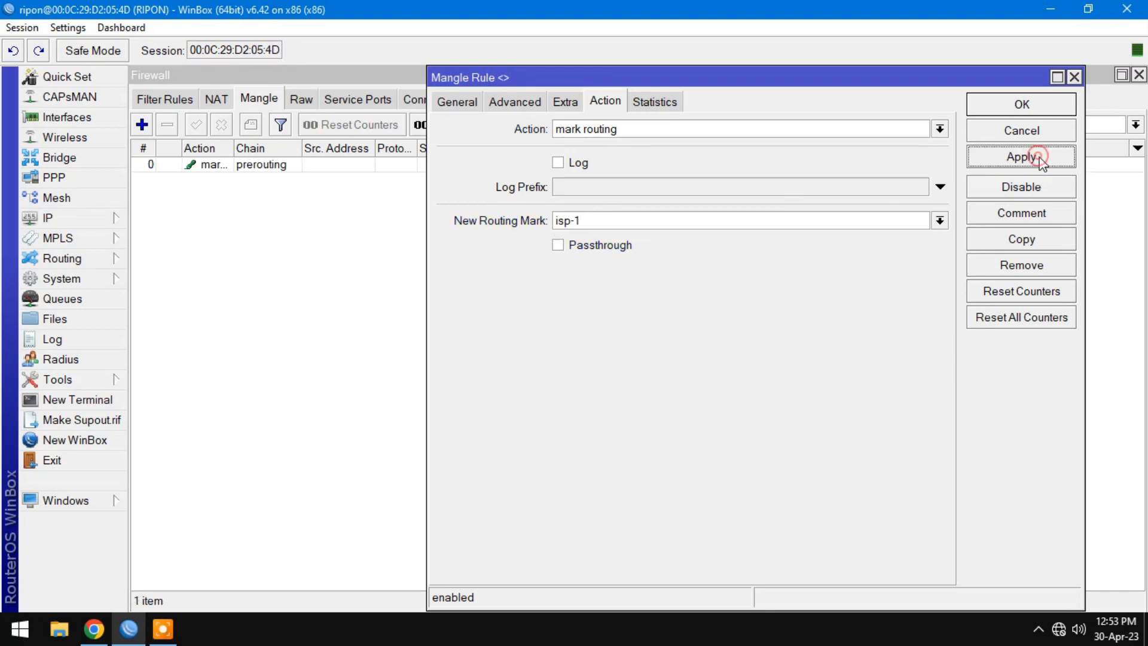
{"action": "left_click", "coordinate": [1023, 106]}
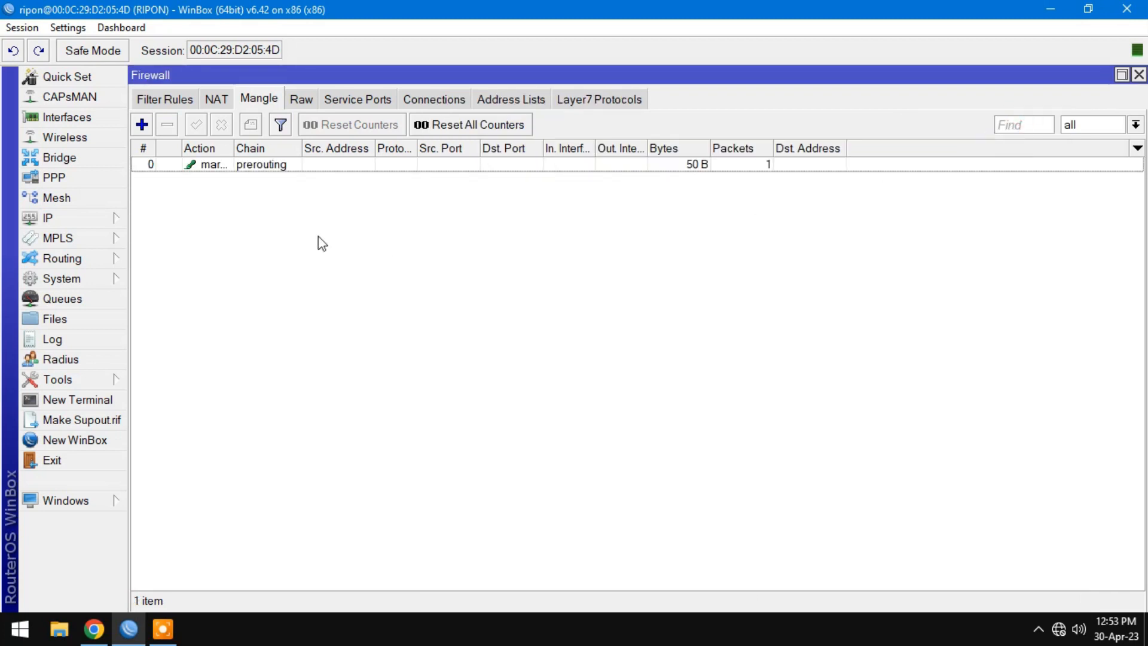
- Start a second mangle rule on the prerouting chain with LAN as the source address list
{"action": "left_click", "coordinate": [141, 124]}
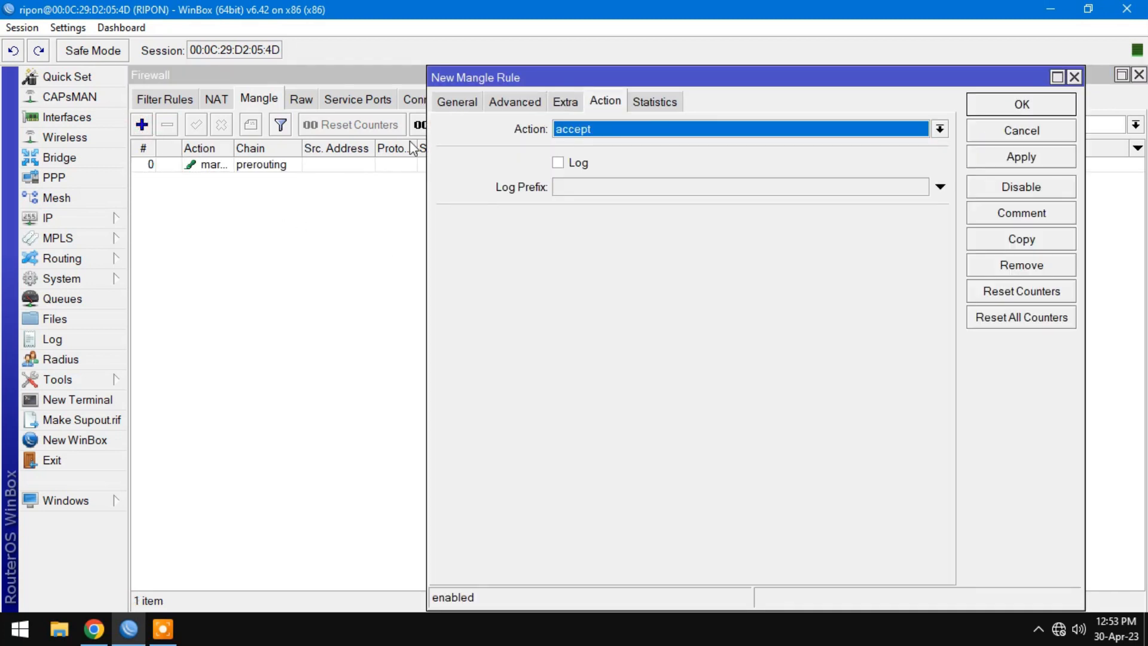
{"action": "left_click", "coordinate": [482, 101]}
{"action": "left_click", "coordinate": [630, 128]}
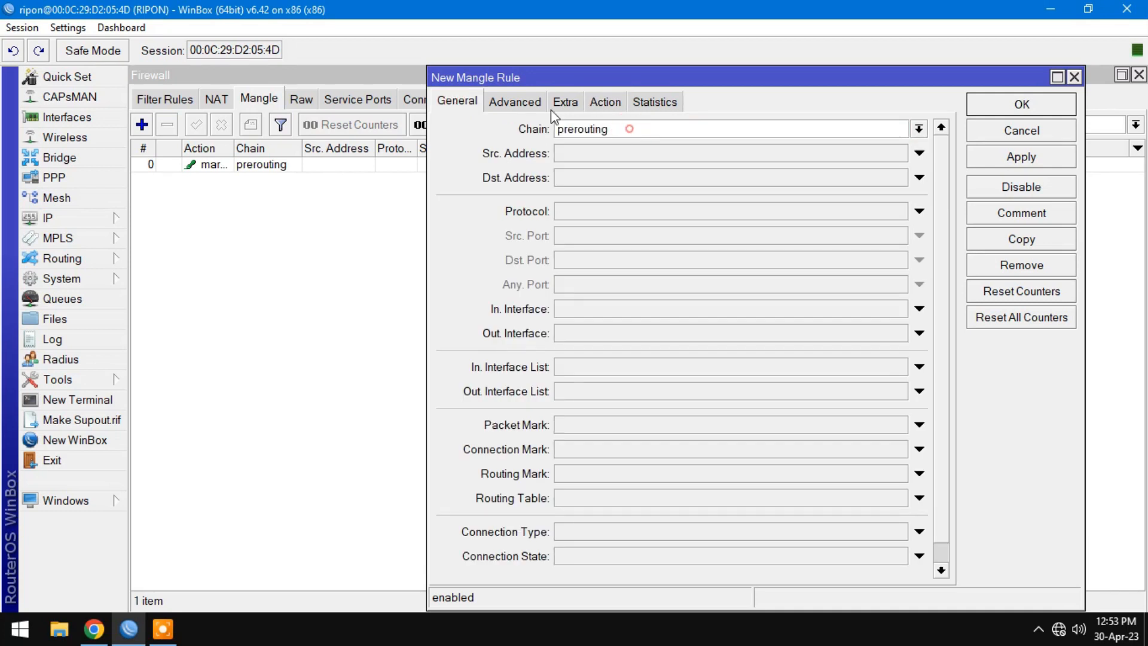
{"action": "left_click", "coordinate": [515, 102]}
{"action": "left_click", "coordinate": [649, 129]}
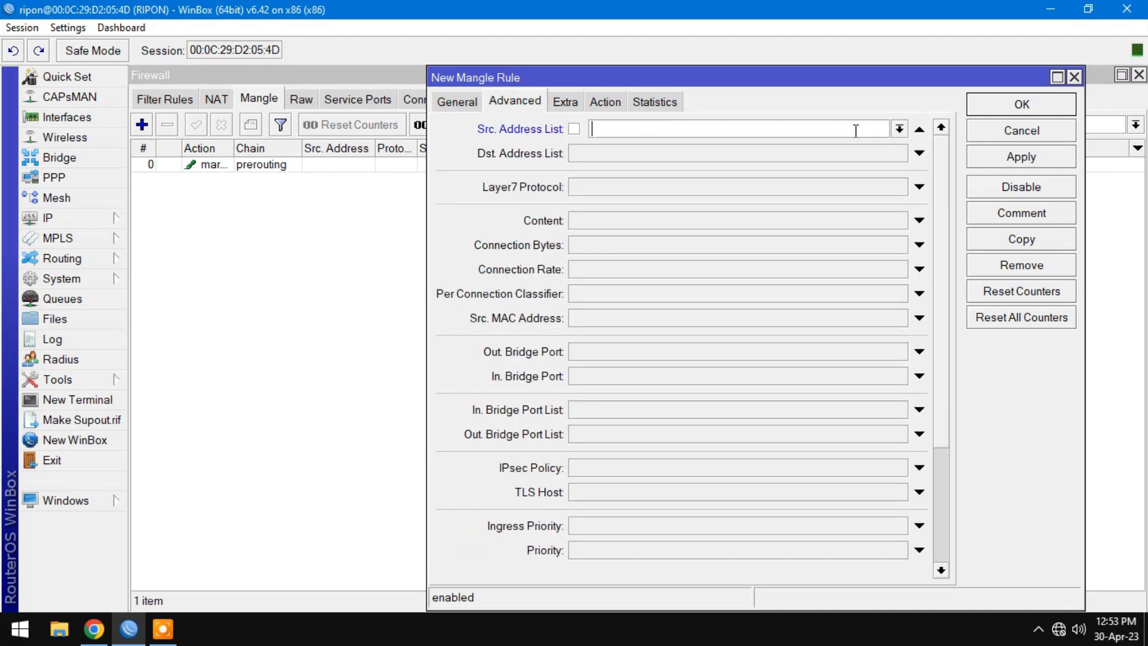
{"action": "left_click", "coordinate": [899, 129]}
{"action": "left_click", "coordinate": [613, 145]}
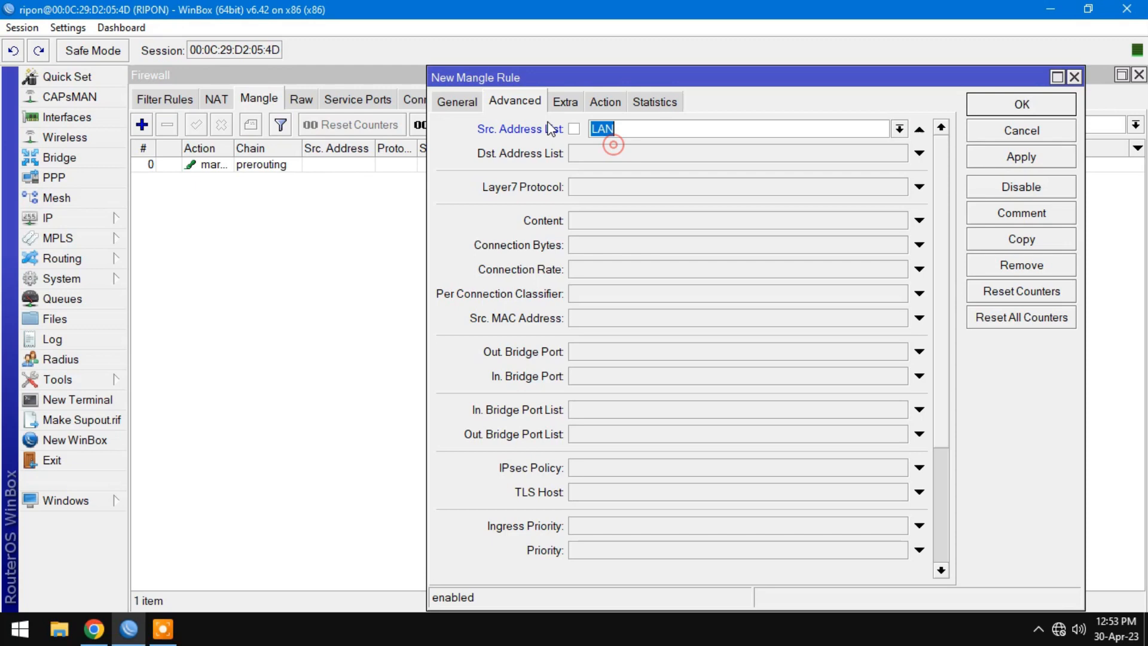
- Match the new connection state in the second rule and configure its Nth matcher with every 2 and a packet number
{"action": "left_click", "coordinate": [457, 103]}
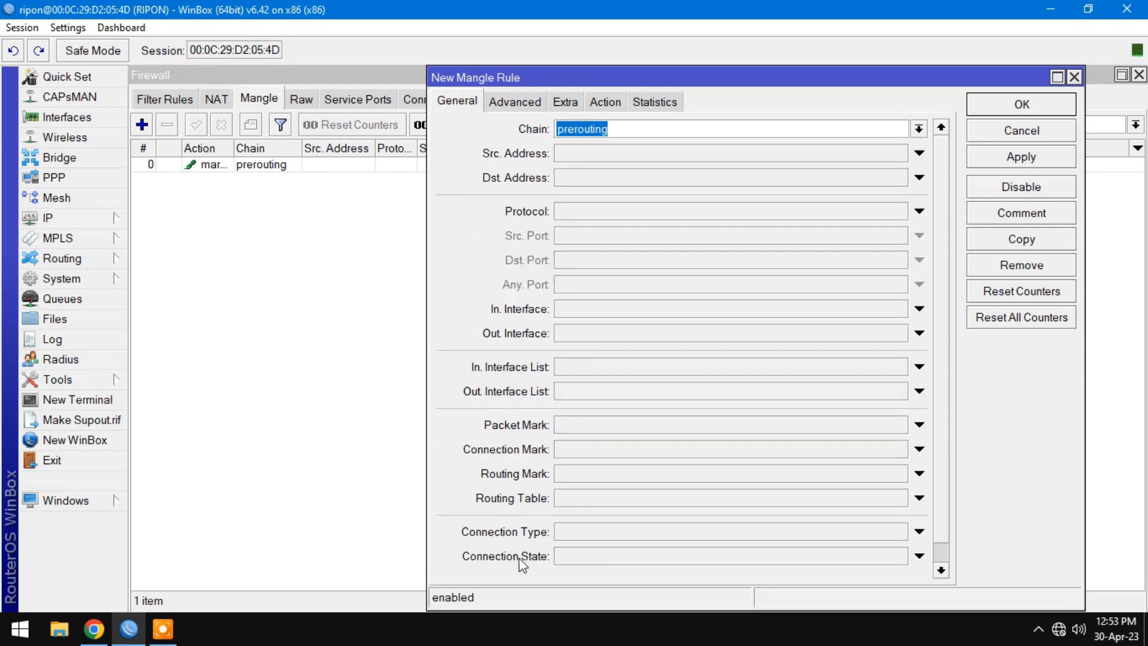
{"action": "left_click", "coordinate": [613, 557]}
{"action": "left_click", "coordinate": [789, 556]}
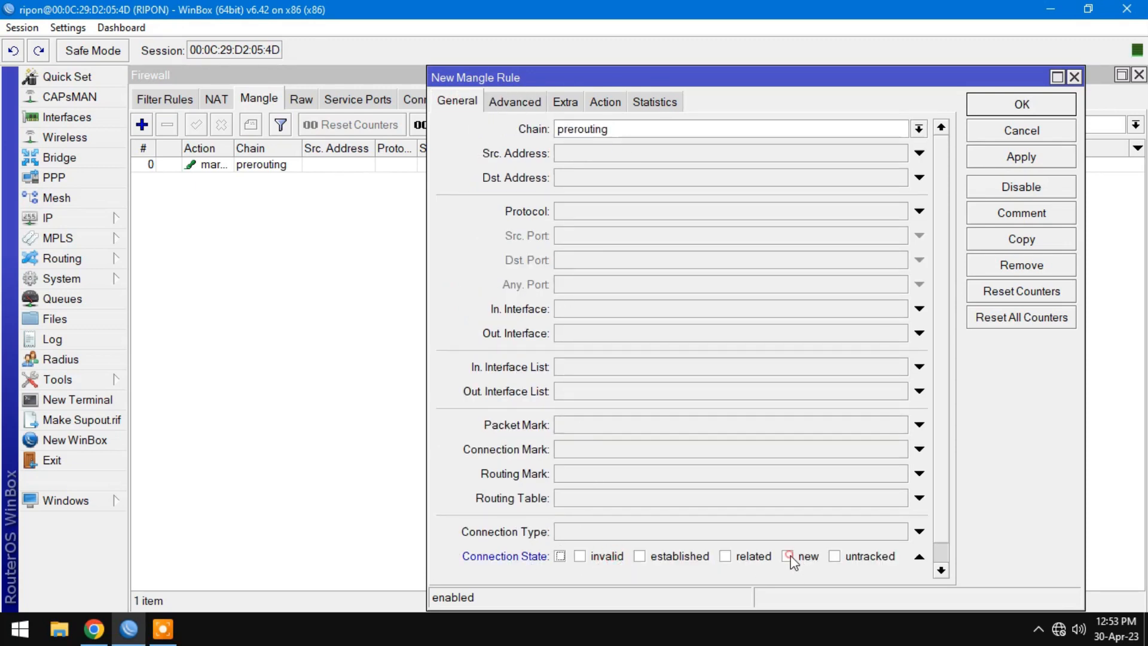
{"action": "left_click", "coordinate": [565, 102]}
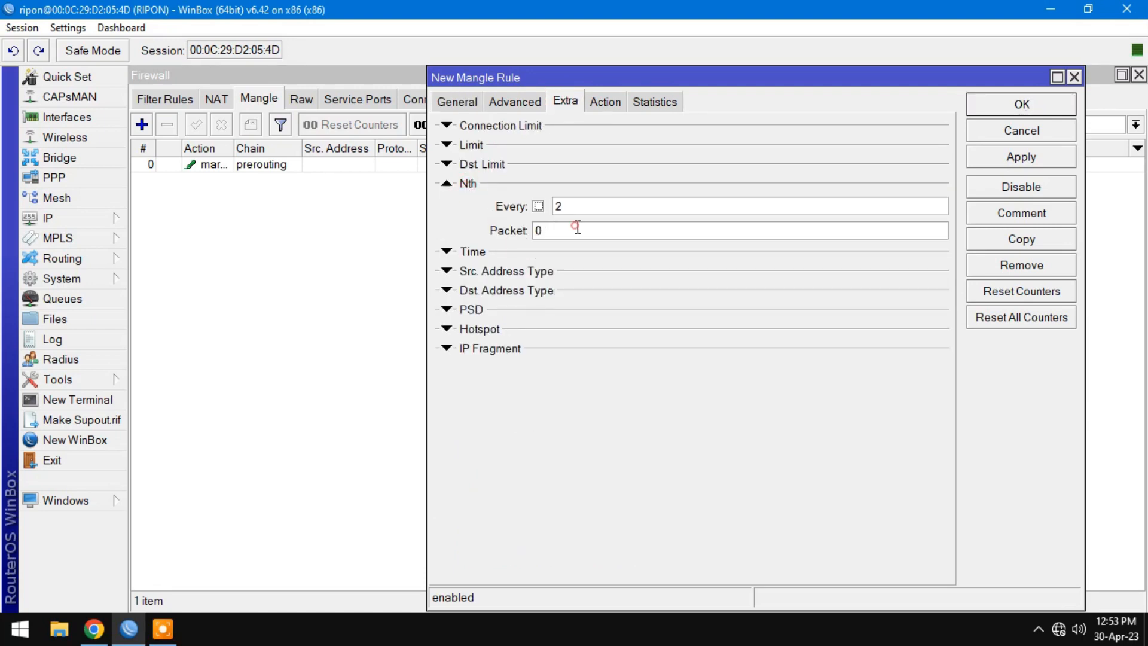
{"action": "left_click_drag", "start_coordinate": [577, 228], "coordinate": [525, 236]}
- Set the second rule's action to mark routing with new routing mark isp-2 and passthrough disabled, and save the rule
{"action": "left_click", "coordinate": [605, 102]}
{"action": "left_click", "coordinate": [605, 129]}
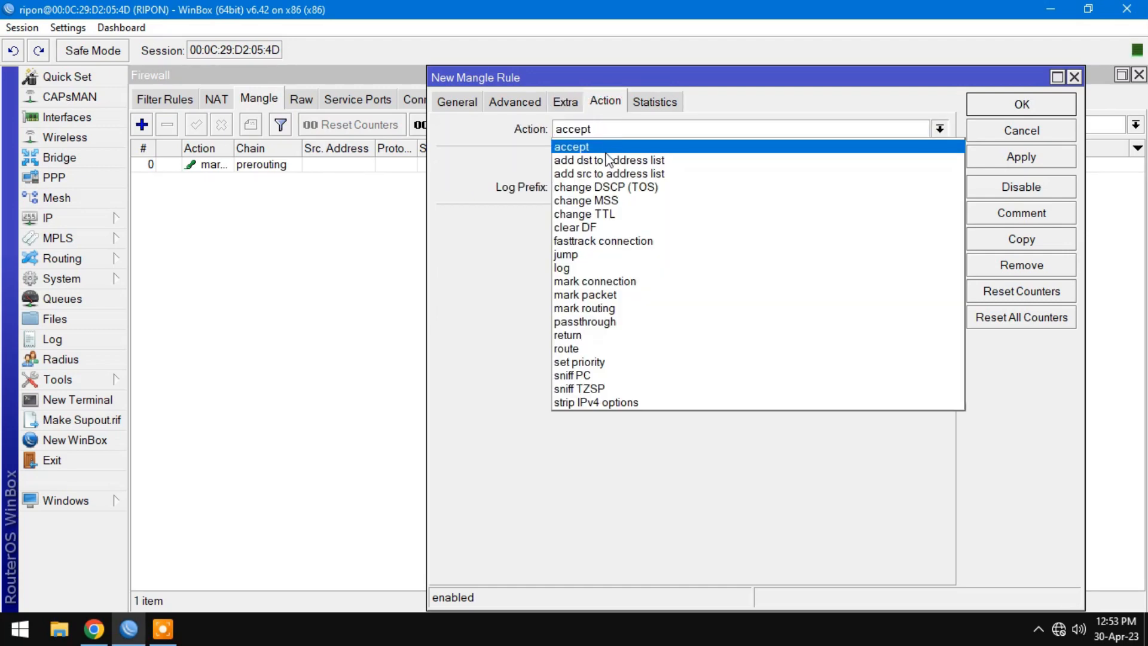
{"action": "left_click", "coordinate": [604, 308]}
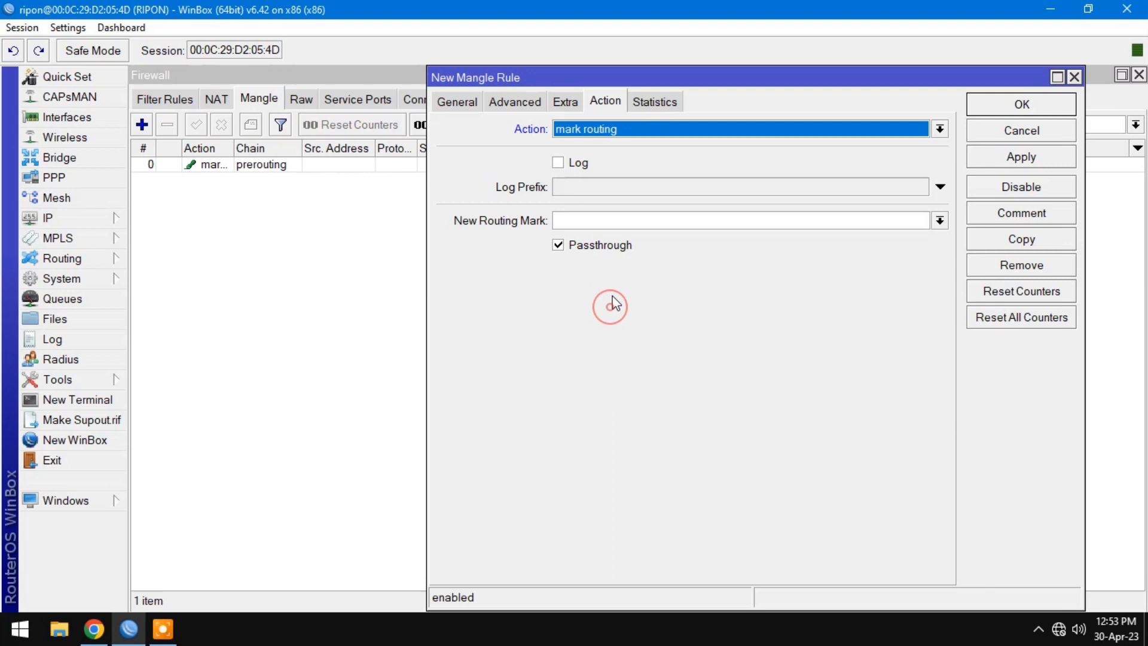
{"action": "left_click", "coordinate": [593, 245]}
{"action": "left_click", "coordinate": [592, 218]}
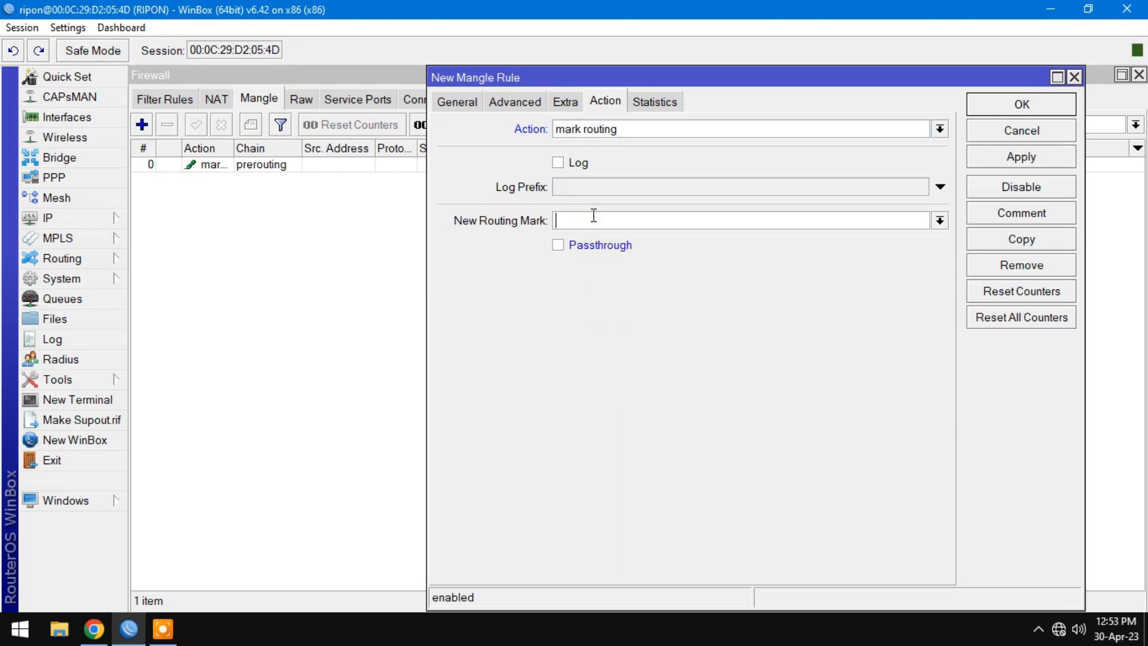
{"action": "type", "text": "isp-2"}
{"action": "left_click", "coordinate": [1022, 158]}
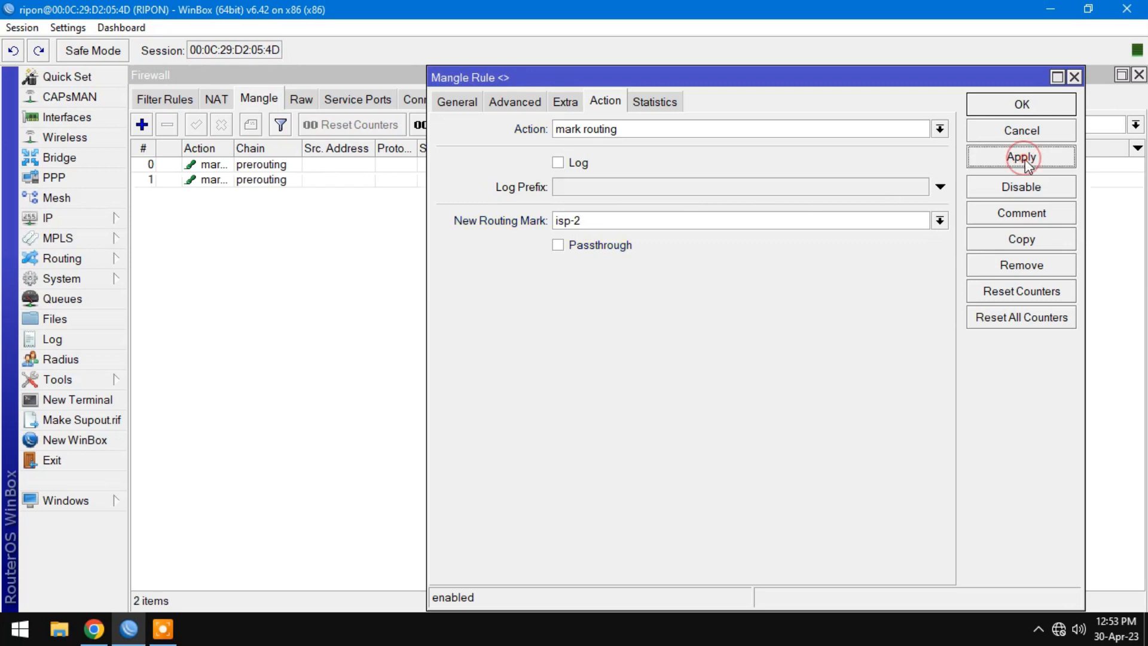
{"action": "left_click", "coordinate": [1033, 106]}
{"action": "left_click", "coordinate": [653, 335]}
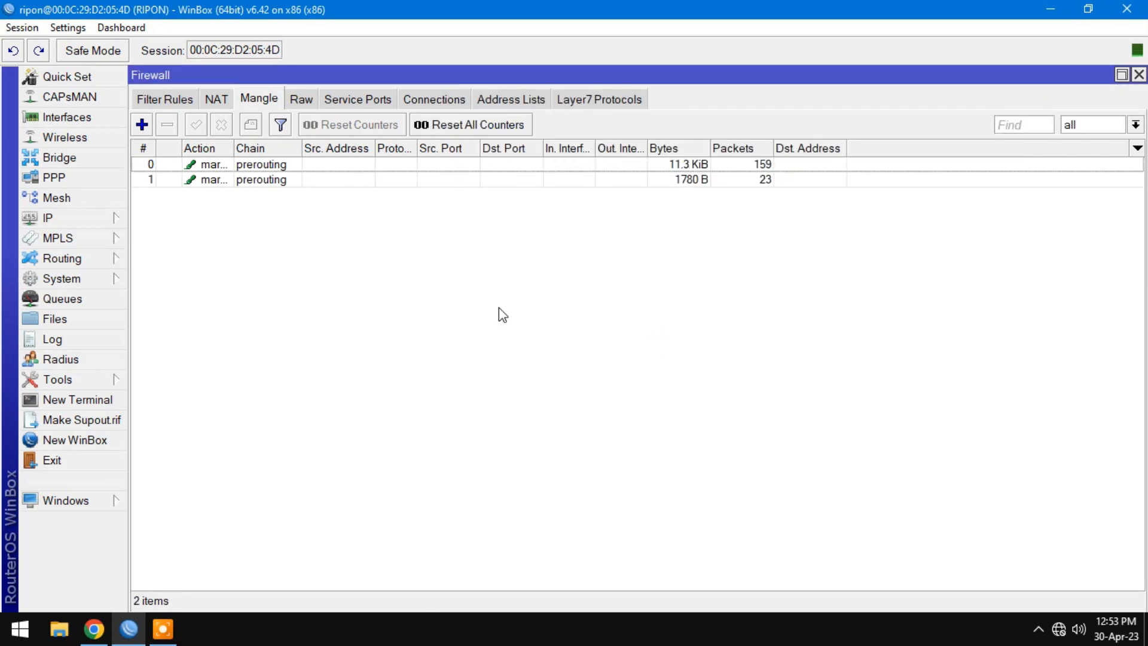
- Close all open windows in the session and open the router's IP address list
{"action": "left_click", "coordinate": [20, 28]}
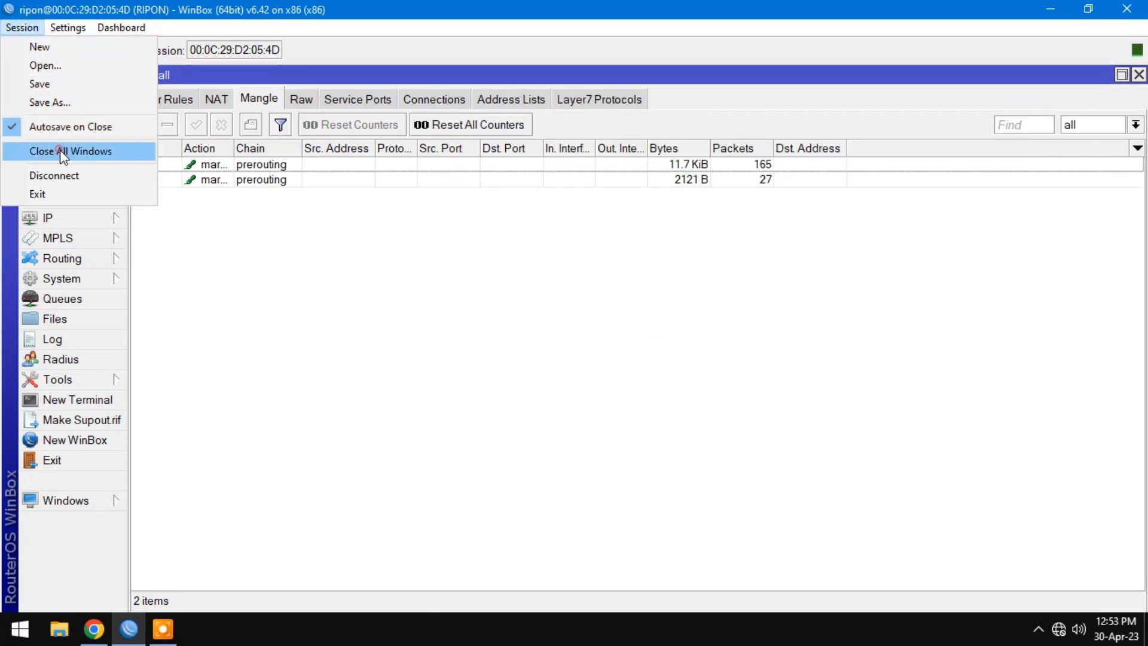
{"action": "left_click", "coordinate": [59, 149]}
{"action": "left_click", "coordinate": [102, 218]}
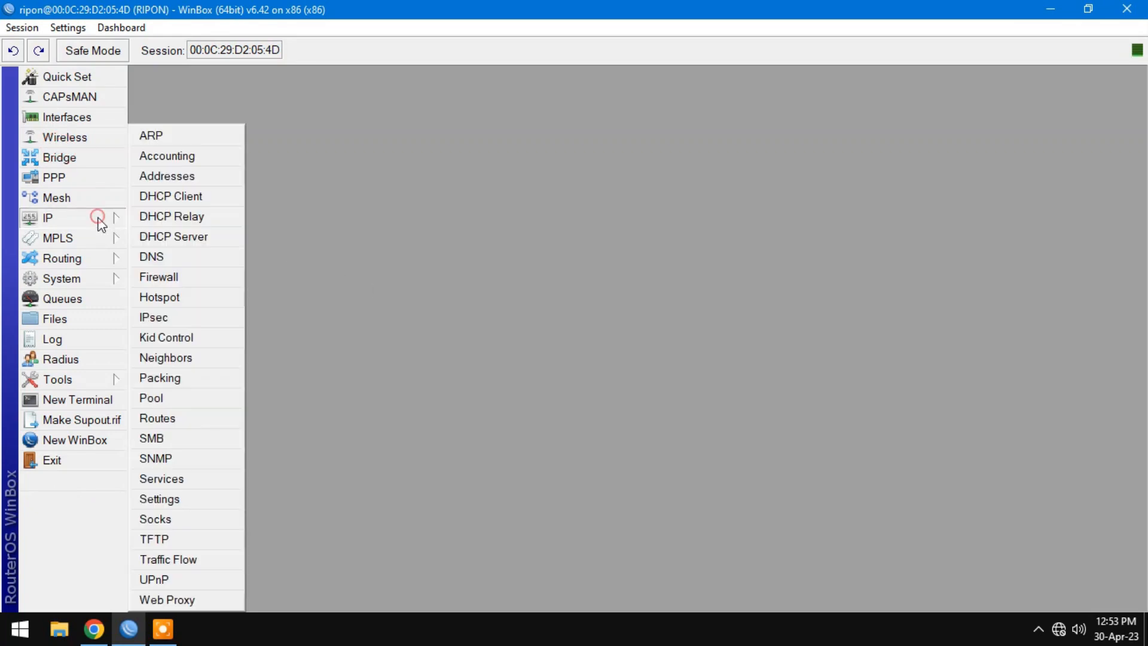
{"action": "left_click", "coordinate": [172, 179]}
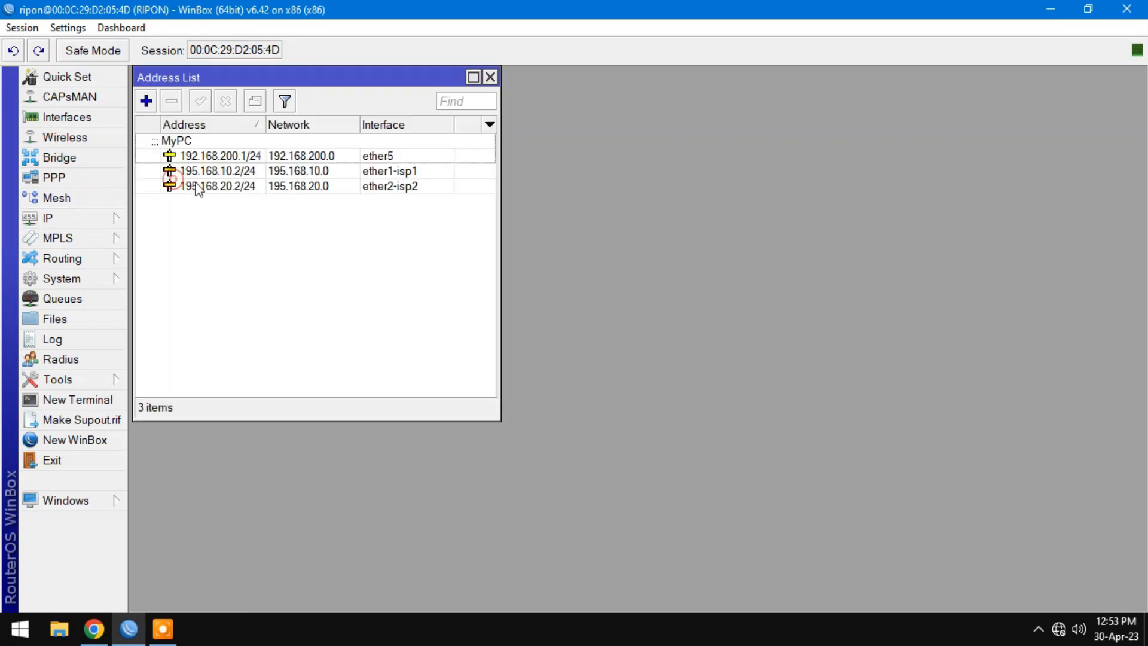
- Open the IP route list, restore it from full size and place it beside the address list
{"action": "left_click", "coordinate": [90, 218]}
{"action": "left_click", "coordinate": [177, 417]}
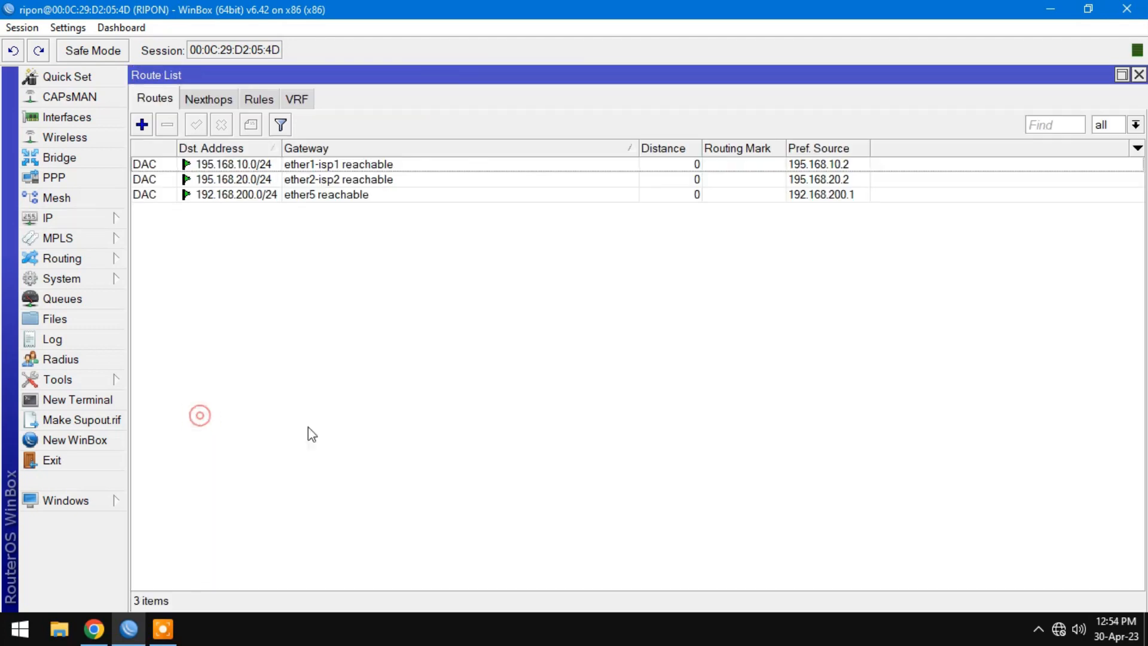
{"action": "left_click", "coordinate": [1122, 74]}
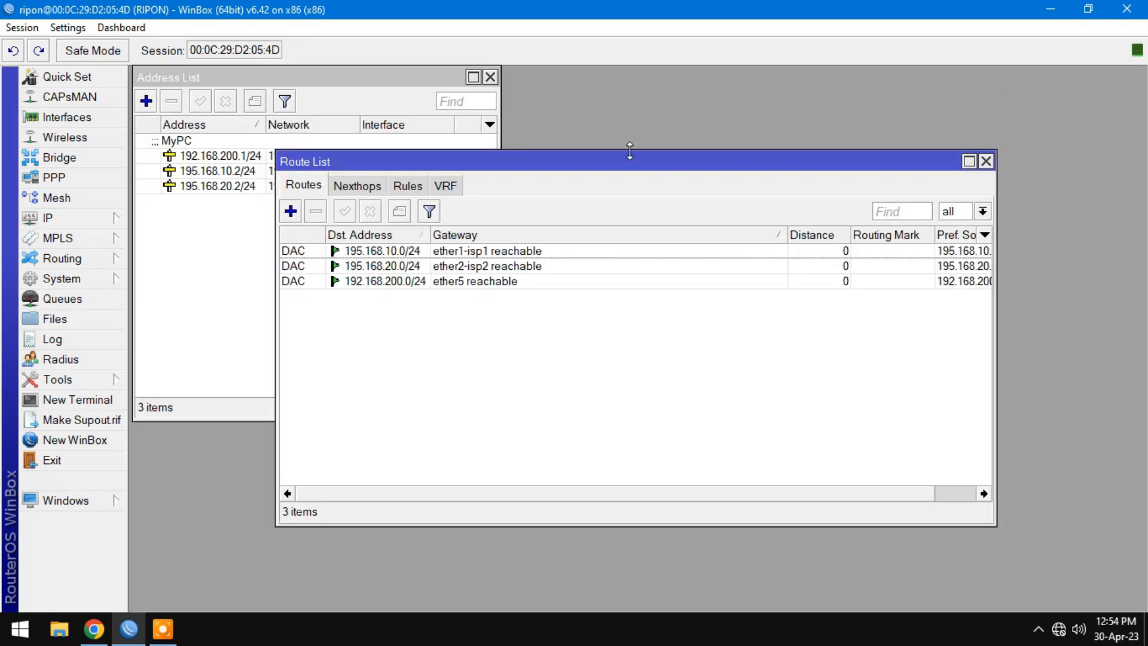
{"action": "left_click_drag", "start_coordinate": [623, 161], "coordinate": [772, 120]}
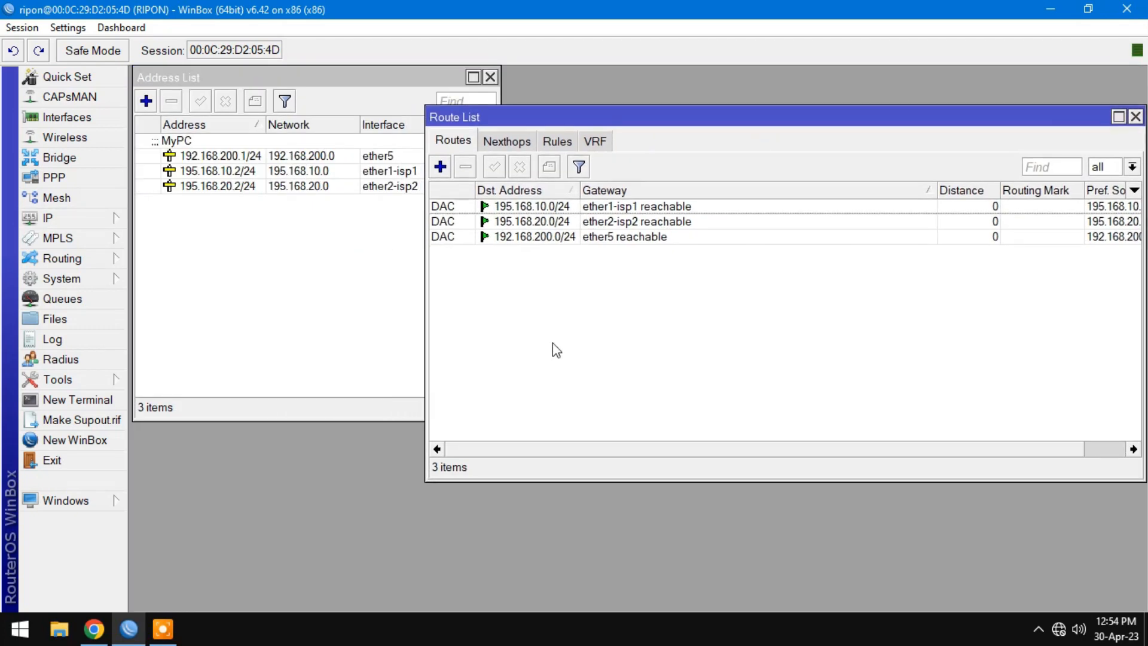
- Start a new default route via gateway 195.168.10.1 with ping gateway checking and distance 1
{"action": "left_click", "coordinate": [443, 165]}
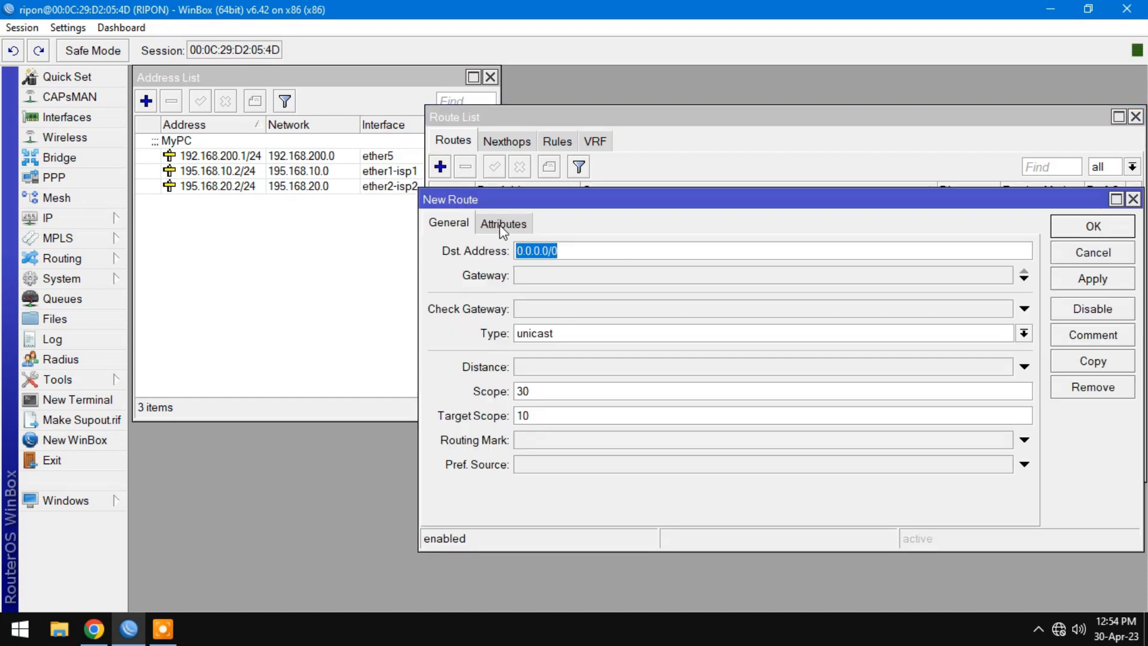
{"action": "left_click", "coordinate": [555, 276]}
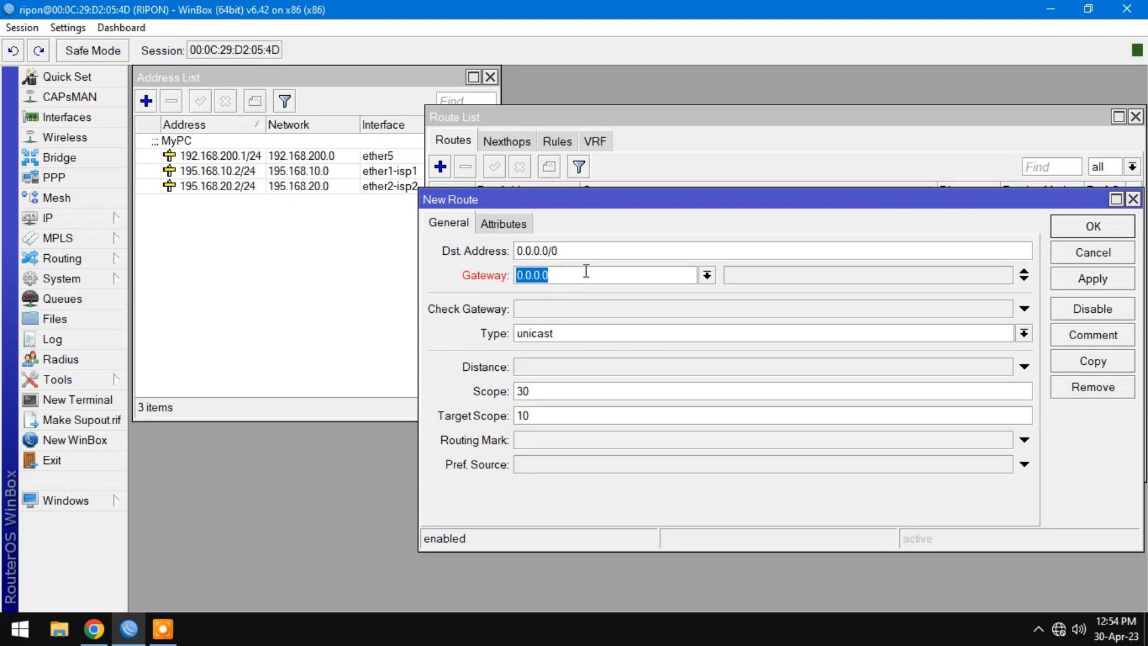
{"action": "type", "text": "195.168.10"}
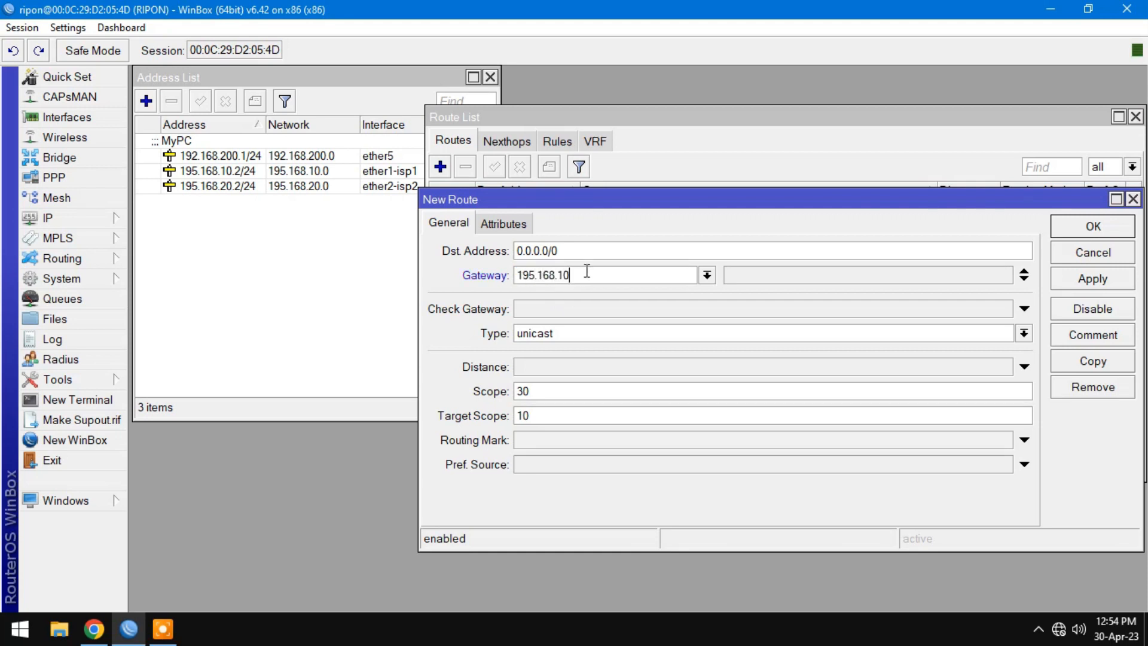
{"action": "type", "text": ".1"}
{"action": "left_click", "coordinate": [586, 306]}
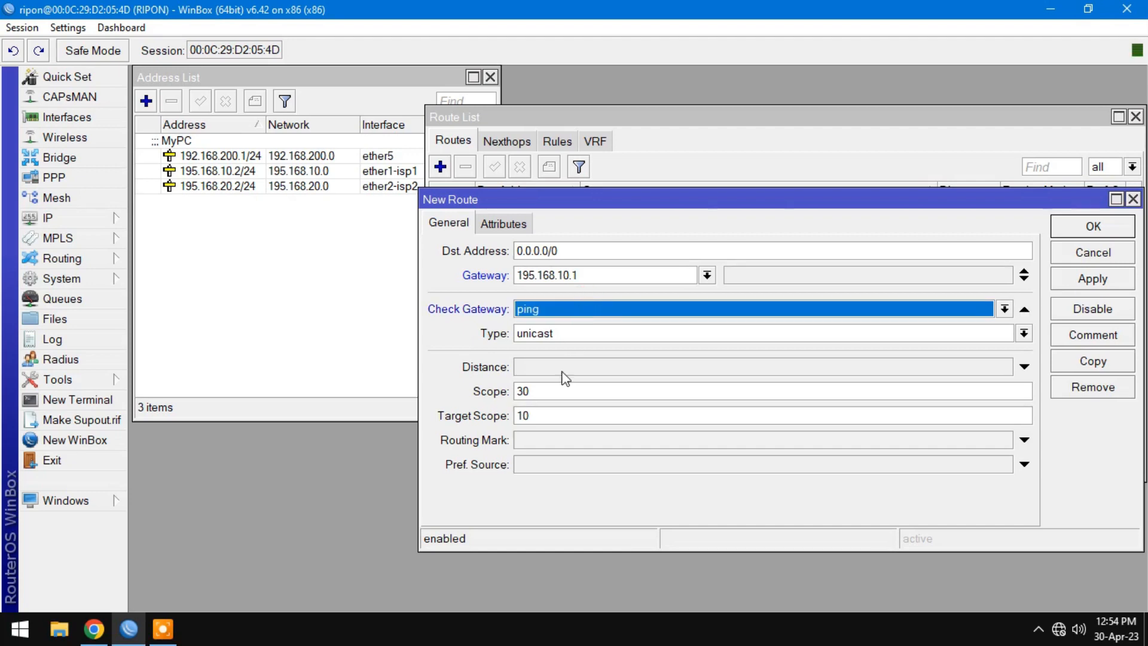
{"action": "left_click", "coordinate": [534, 366]}
{"action": "left_click", "coordinate": [534, 366]}
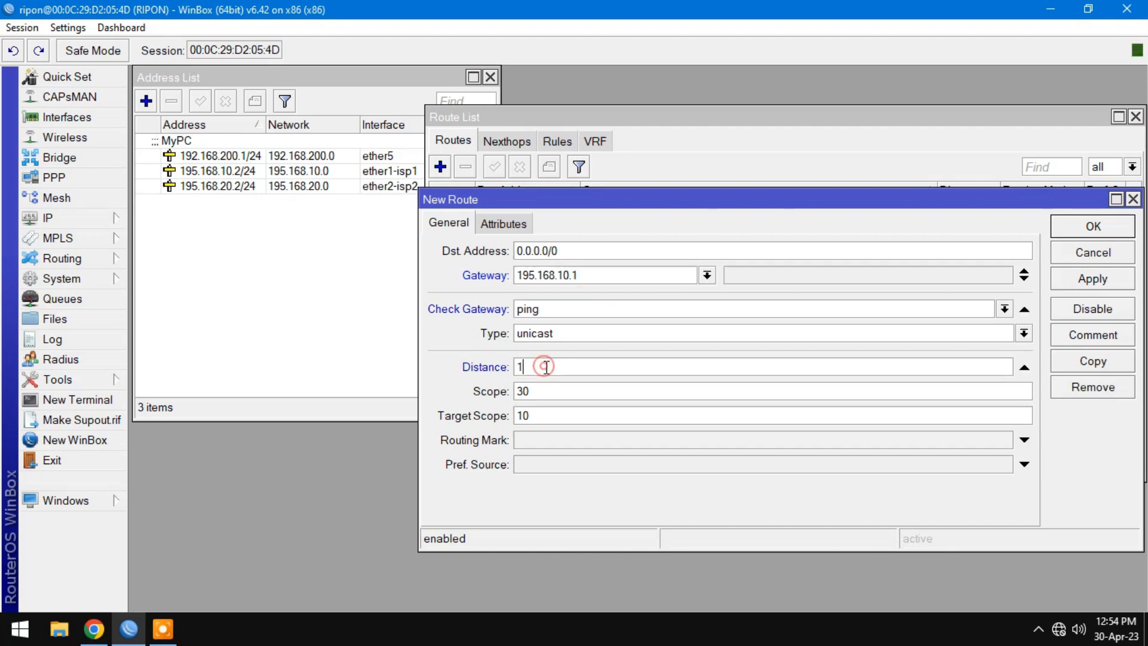
- Add the comment Primary-Link to the new route and save it
{"action": "left_click", "coordinate": [1093, 336]}
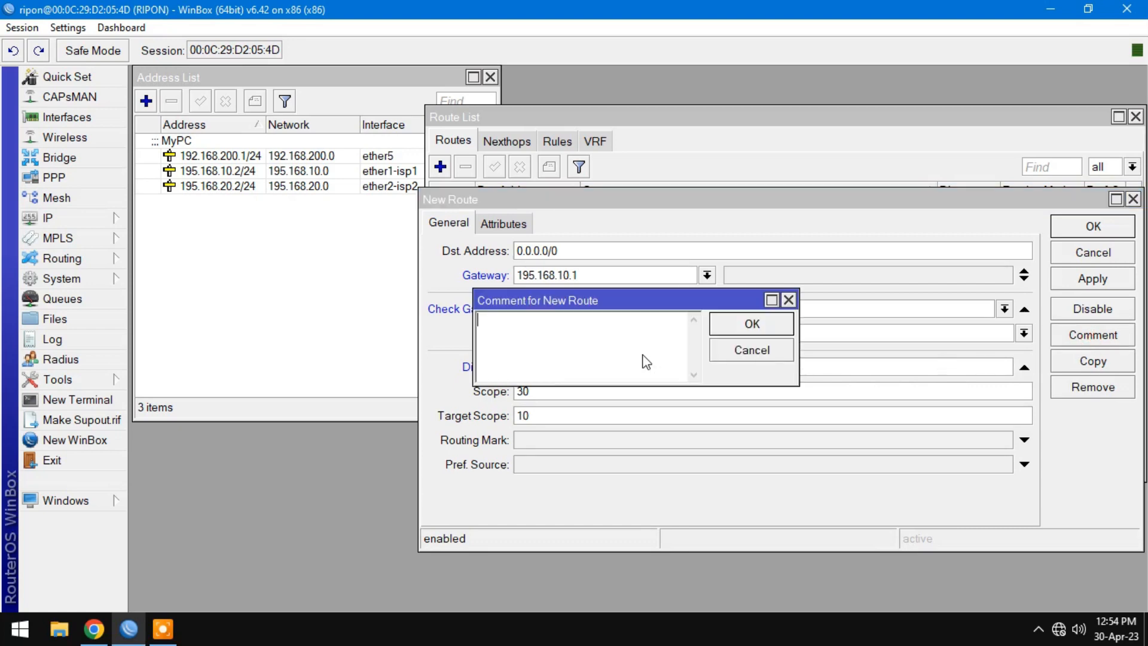
{"action": "type", "text": "Primary-Link"}
{"action": "left_click", "coordinate": [760, 324]}
{"action": "left_click", "coordinate": [1093, 226]}
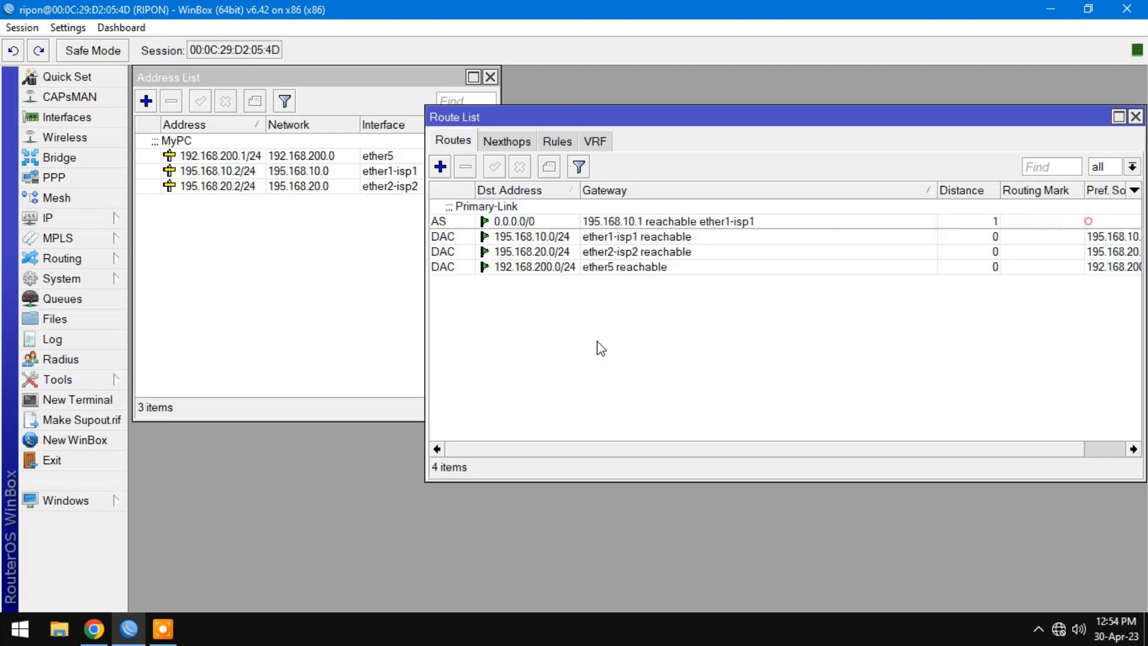
{"action": "left_click", "coordinate": [487, 210]}
{"action": "left_click", "coordinate": [541, 308]}
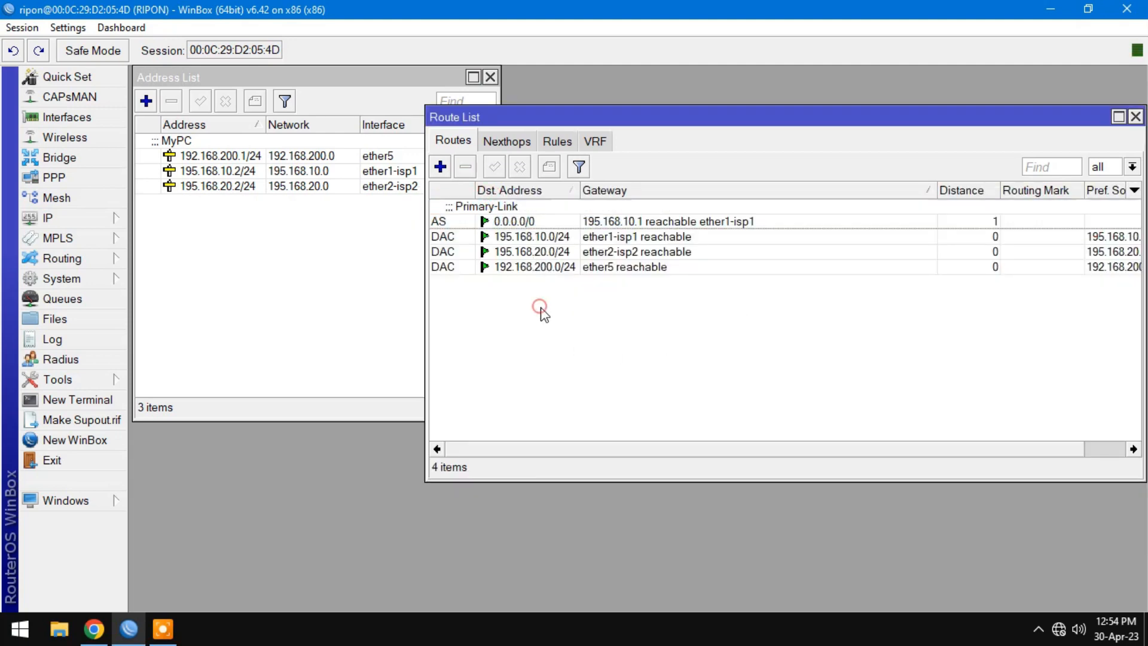
- Start a second default route via gateway 195.168.20.1 with ping gateway checking and distance 10
{"action": "left_click", "coordinate": [440, 167]}
{"action": "left_click", "coordinate": [551, 275]}
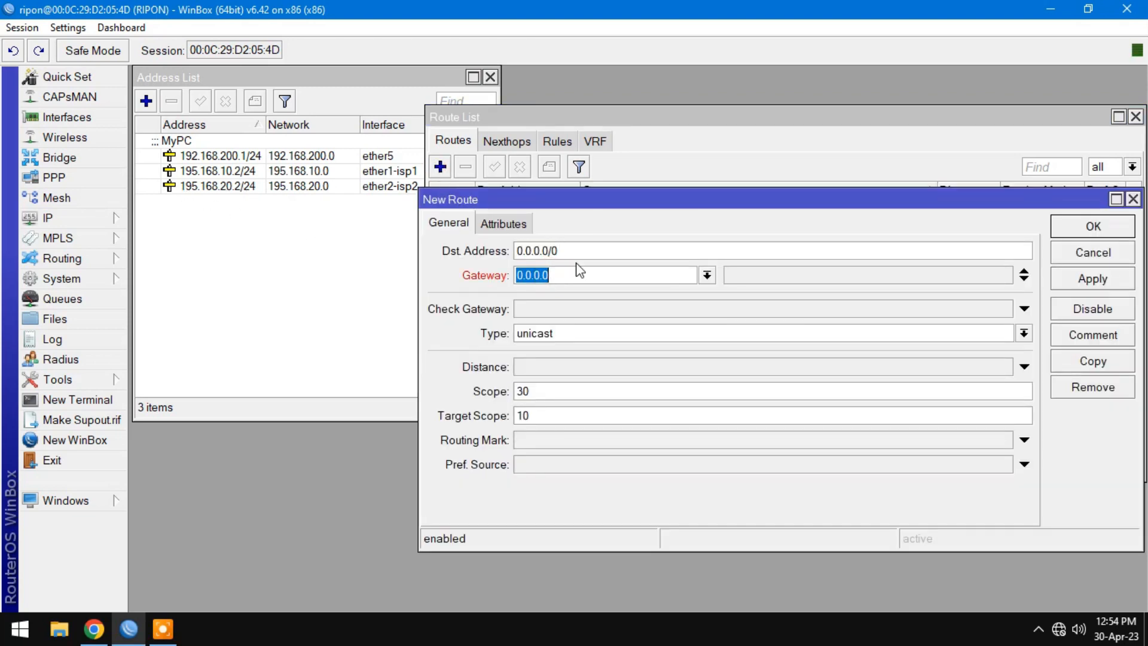
{"action": "type", "text": "19"}
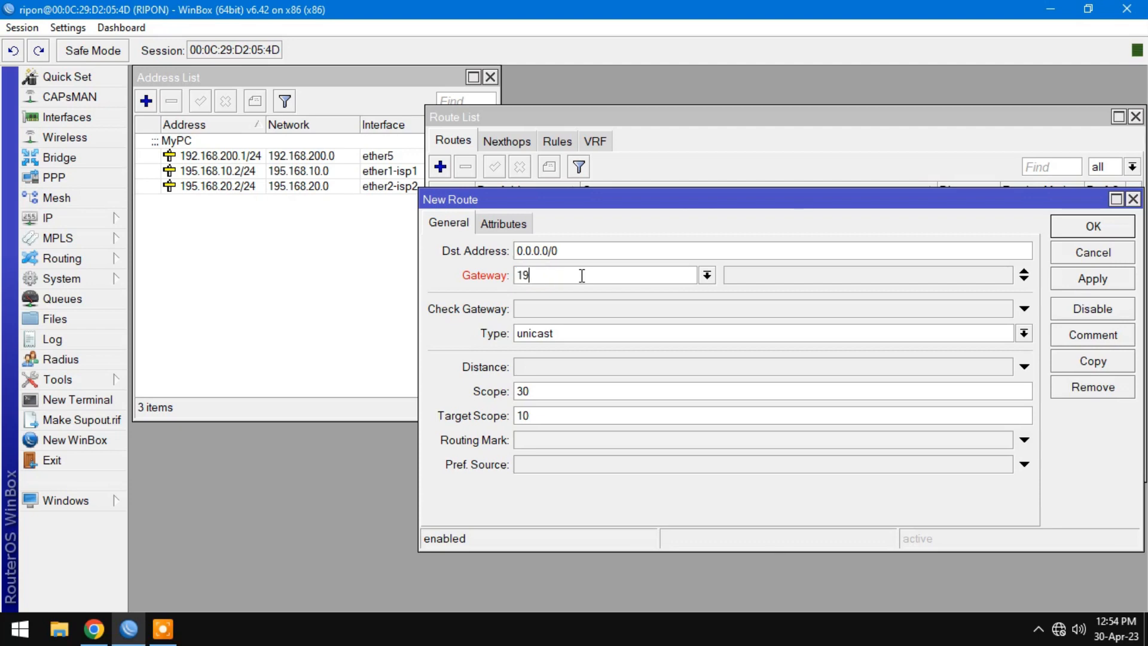
{"action": "type", "text": "5.168."}
{"action": "type", "text": "20.1"}
{"action": "left_click", "coordinate": [530, 309]}
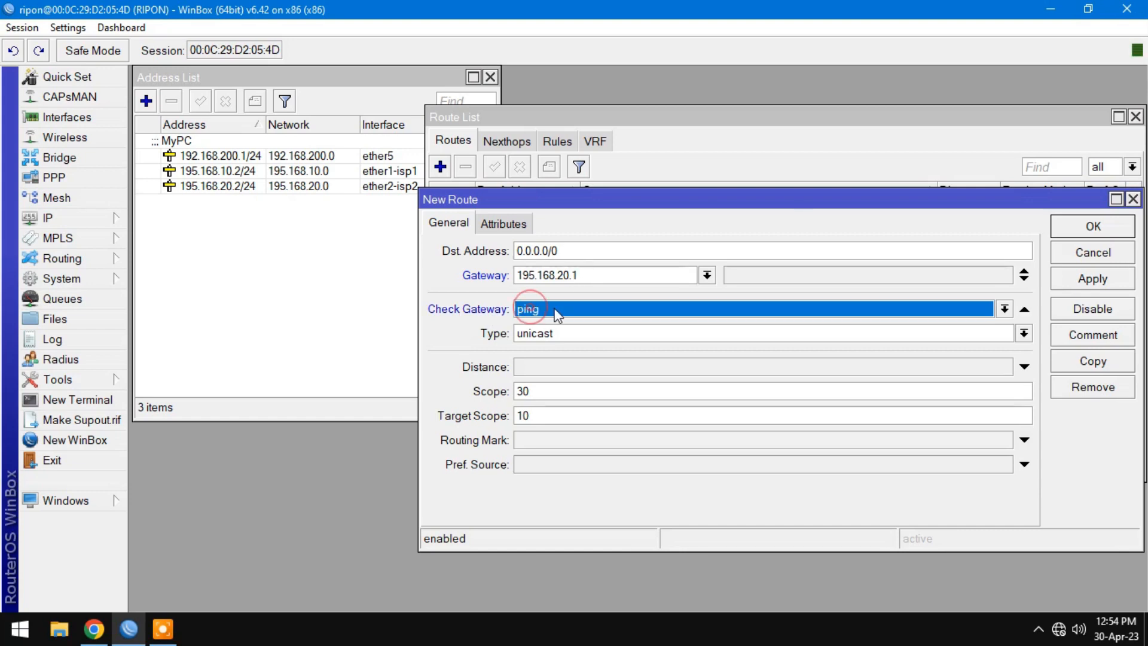
{"action": "left_click", "coordinate": [541, 366]}
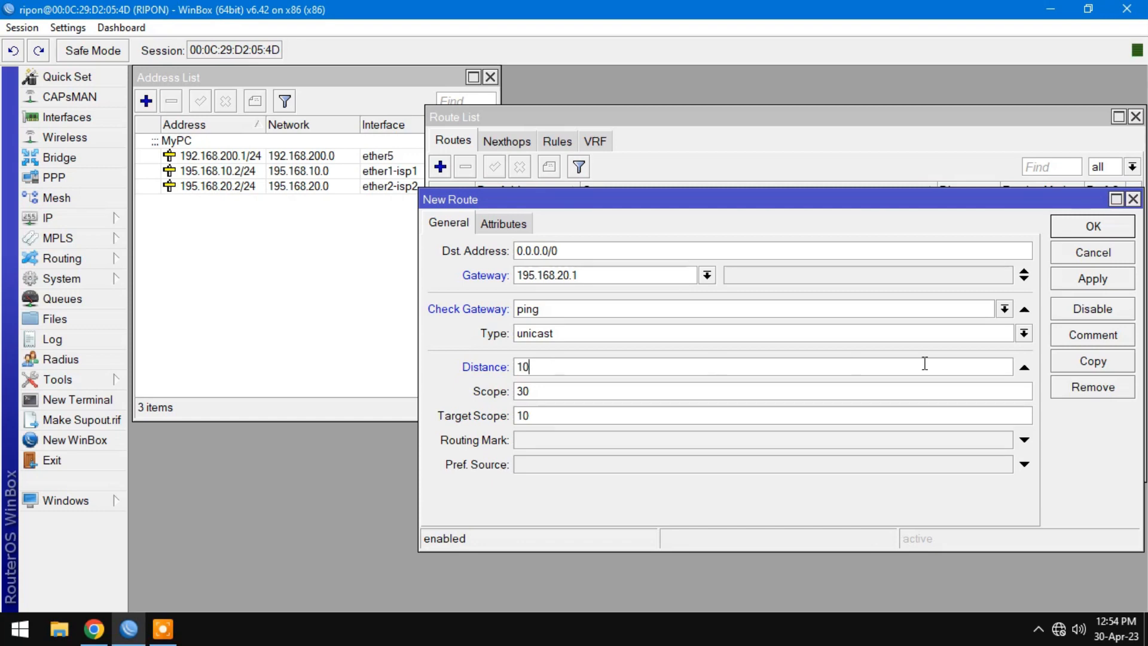
- Add the comment Backup-Link to the second default route and save it
{"action": "left_click", "coordinate": [1092, 340]}
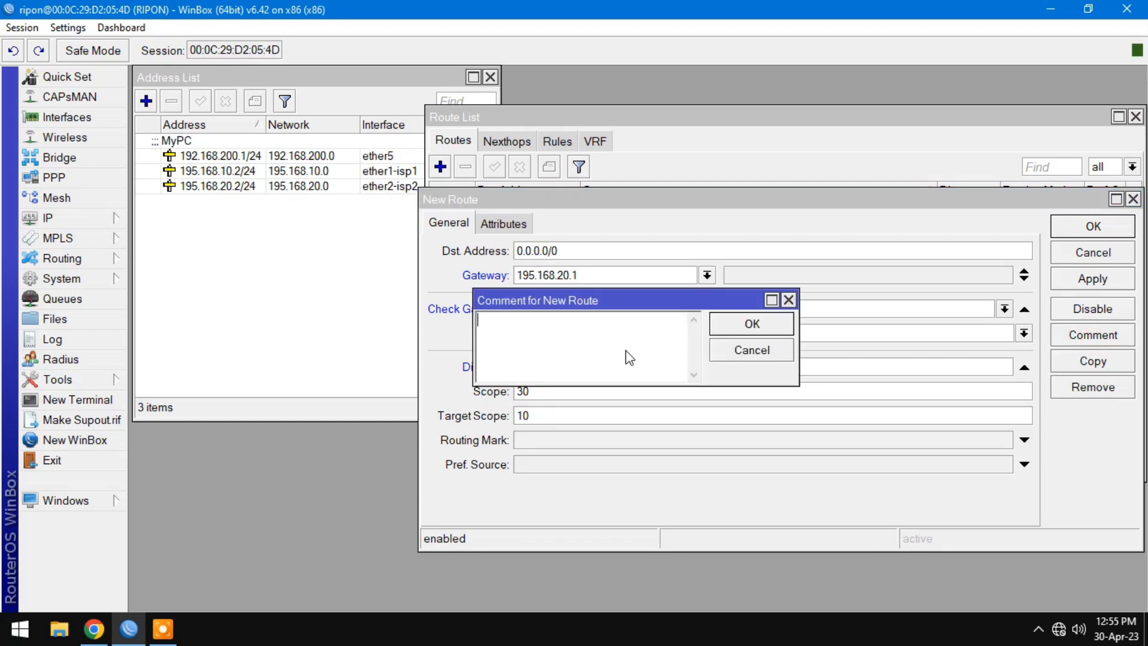
{"action": "type", "text": "Backup-Link"}
{"action": "left_click", "coordinate": [746, 333]}
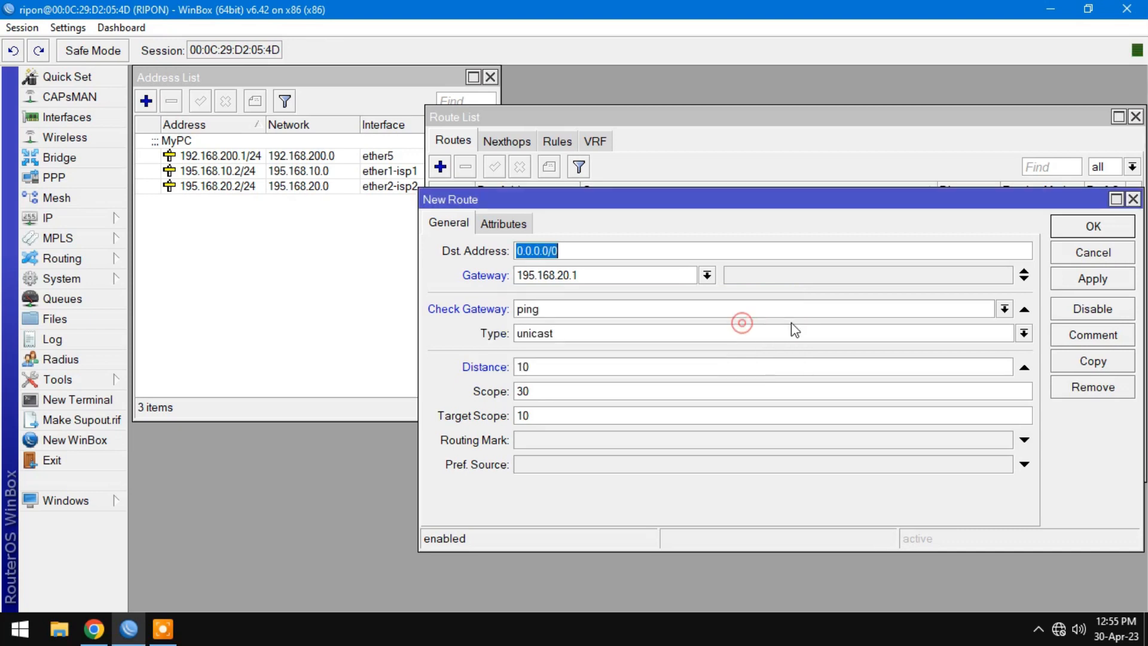
{"action": "left_click", "coordinate": [1094, 226]}
{"action": "left_click", "coordinate": [481, 210]}
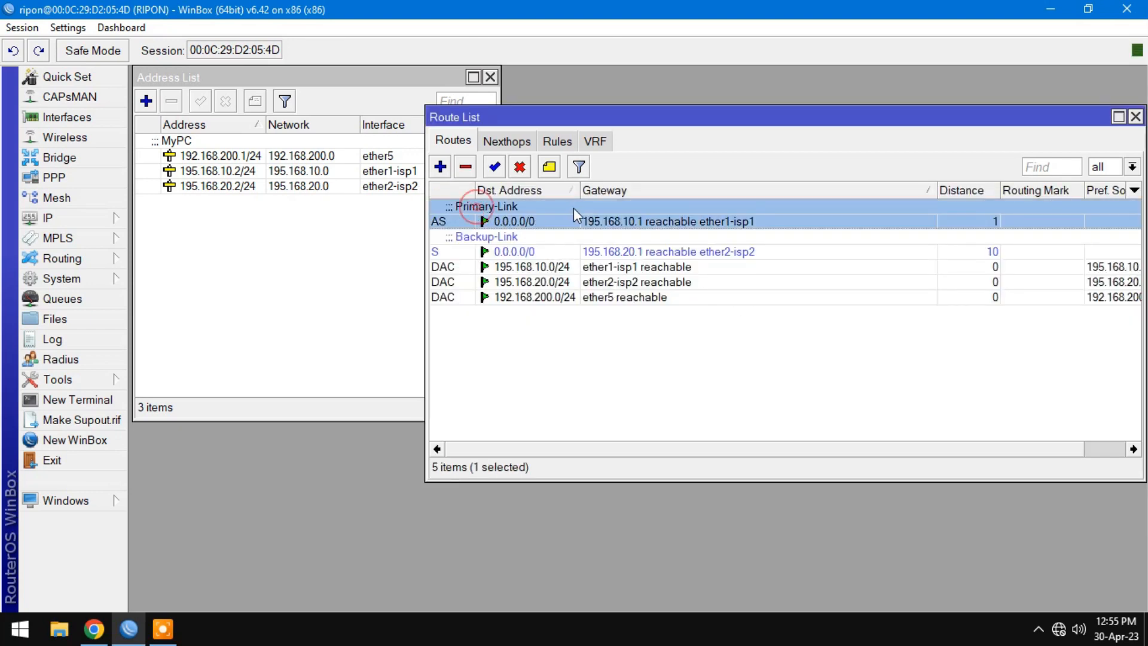
{"action": "left_click", "coordinate": [464, 245]}
{"action": "left_click", "coordinate": [566, 351]}
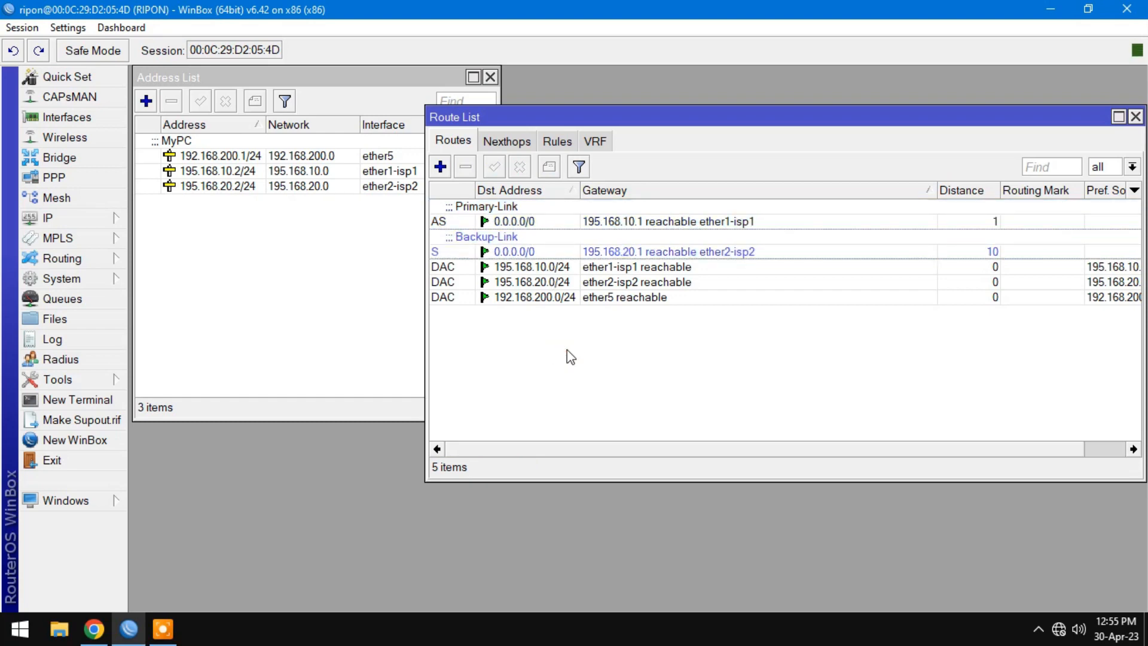
- Start another default route via gateway 195.168.10.1 with ping gateway checking and distance 1, for the first ISP's marked traffic
{"action": "left_click", "coordinate": [444, 170]}
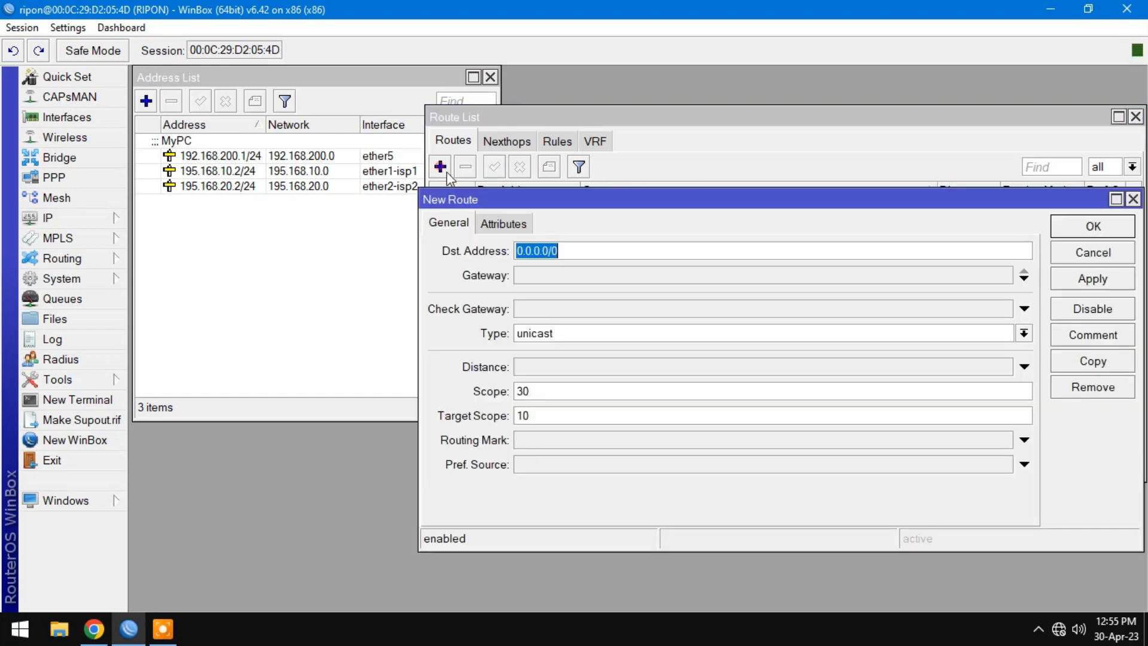
{"action": "left_click", "coordinate": [537, 278]}
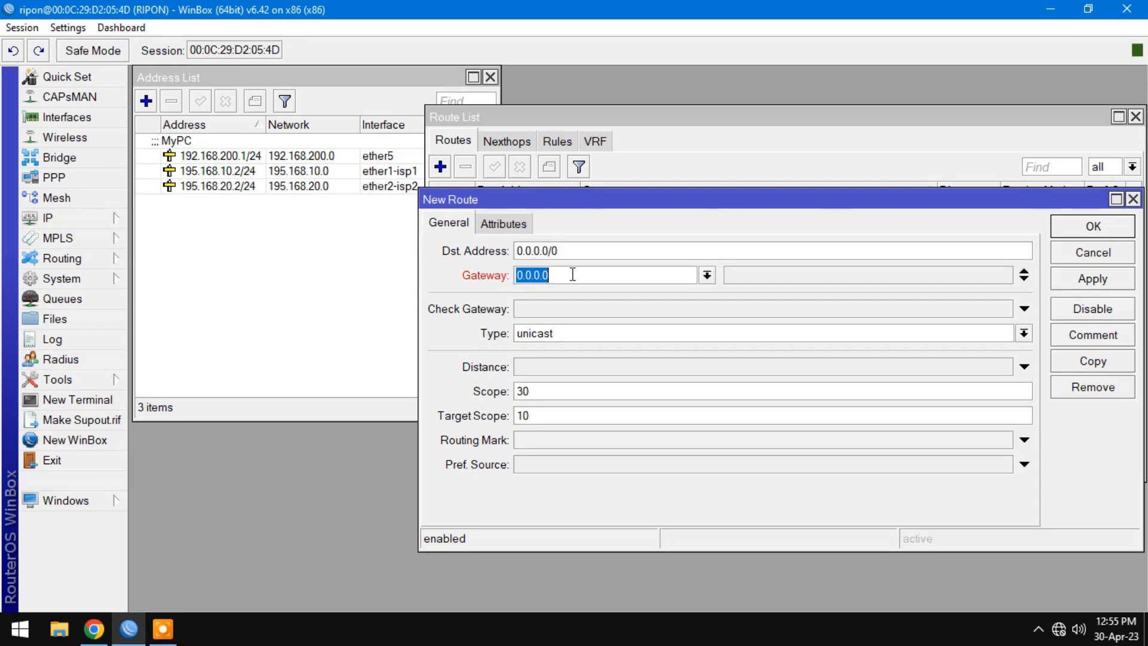
{"action": "type", "text": "195.168.10.1"}
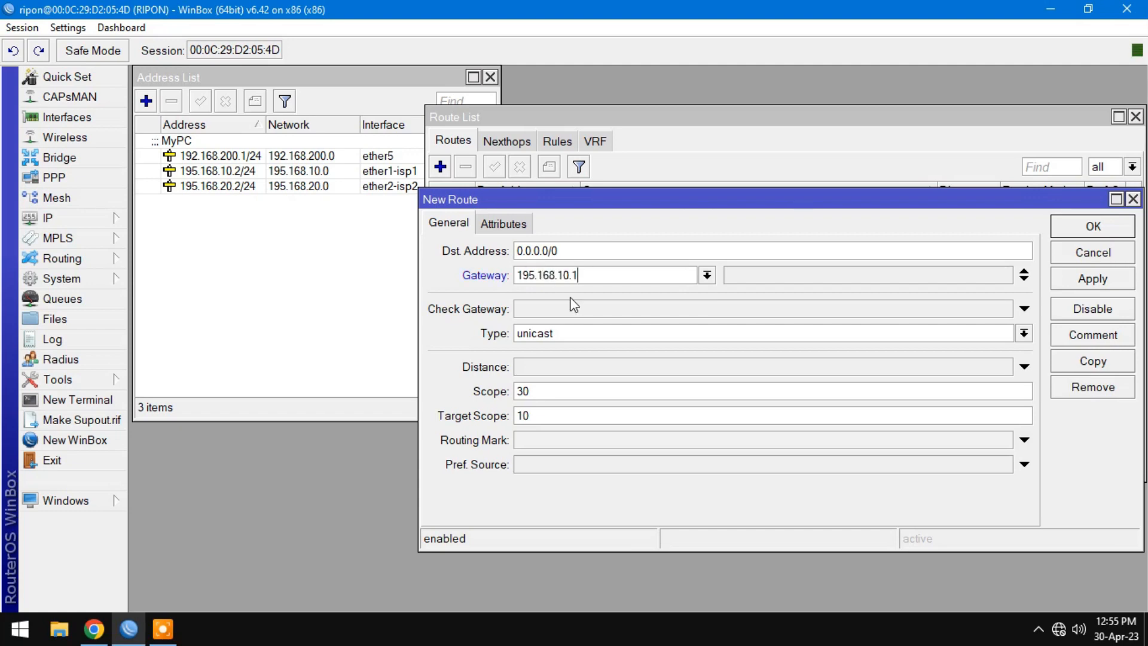
{"action": "left_click", "coordinate": [573, 308]}
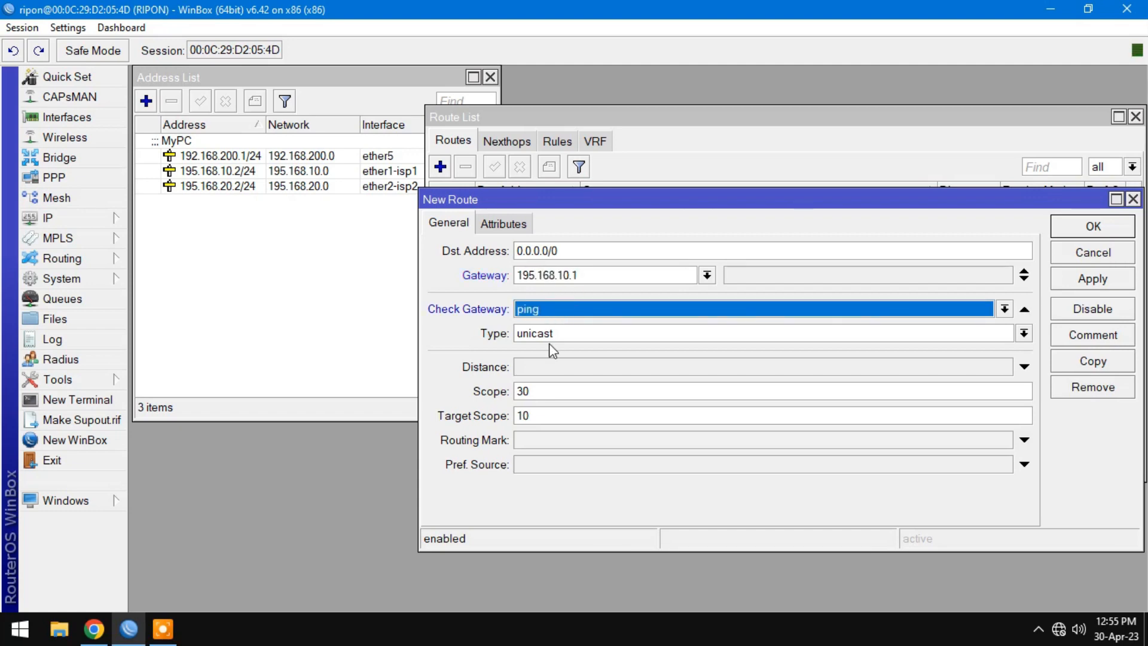
{"action": "left_click", "coordinate": [542, 367]}
- Assign routing mark isp-1 to the new 195.168.10.1 route and save it
{"action": "left_click", "coordinate": [538, 441]}
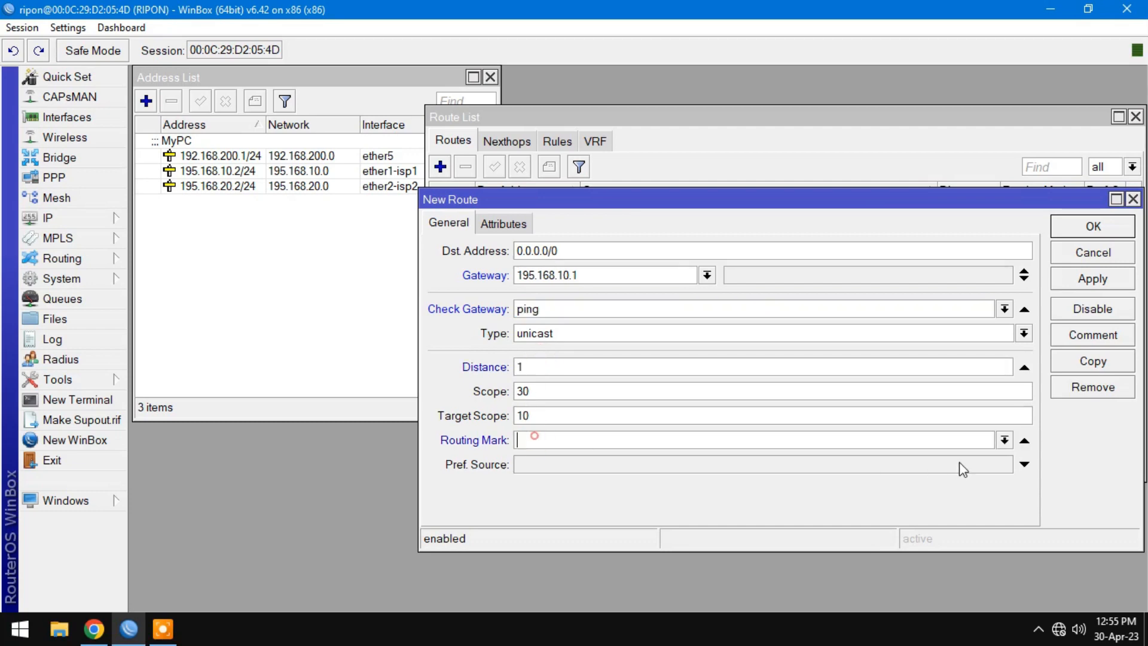
{"action": "left_click", "coordinate": [1005, 441]}
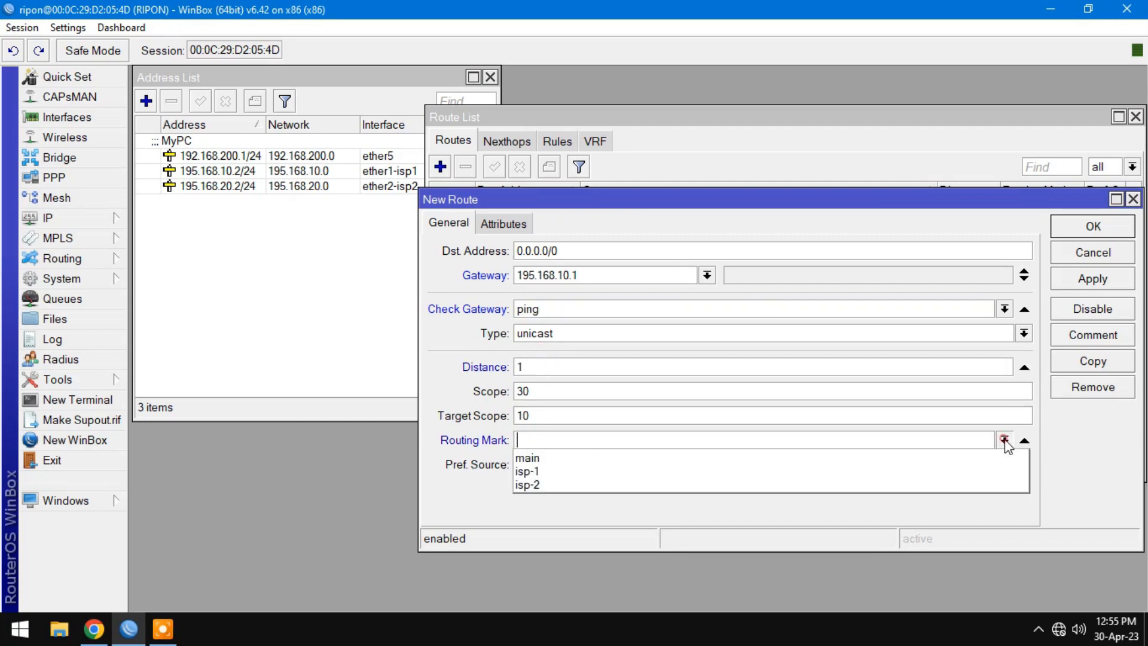
{"action": "left_click", "coordinate": [564, 472]}
{"action": "left_click", "coordinate": [1080, 228]}
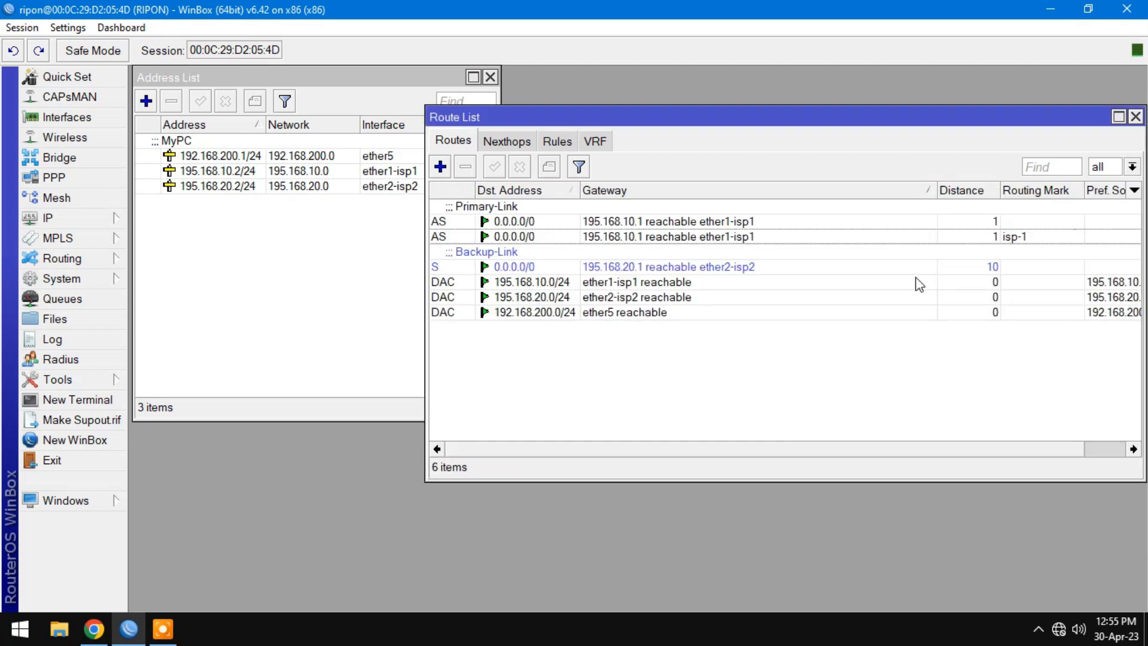
- Start another default route via gateway 195.168.20.1 with ping gateway checking and distance 1, for the second ISP's marked traffic
{"action": "left_click", "coordinate": [441, 167]}
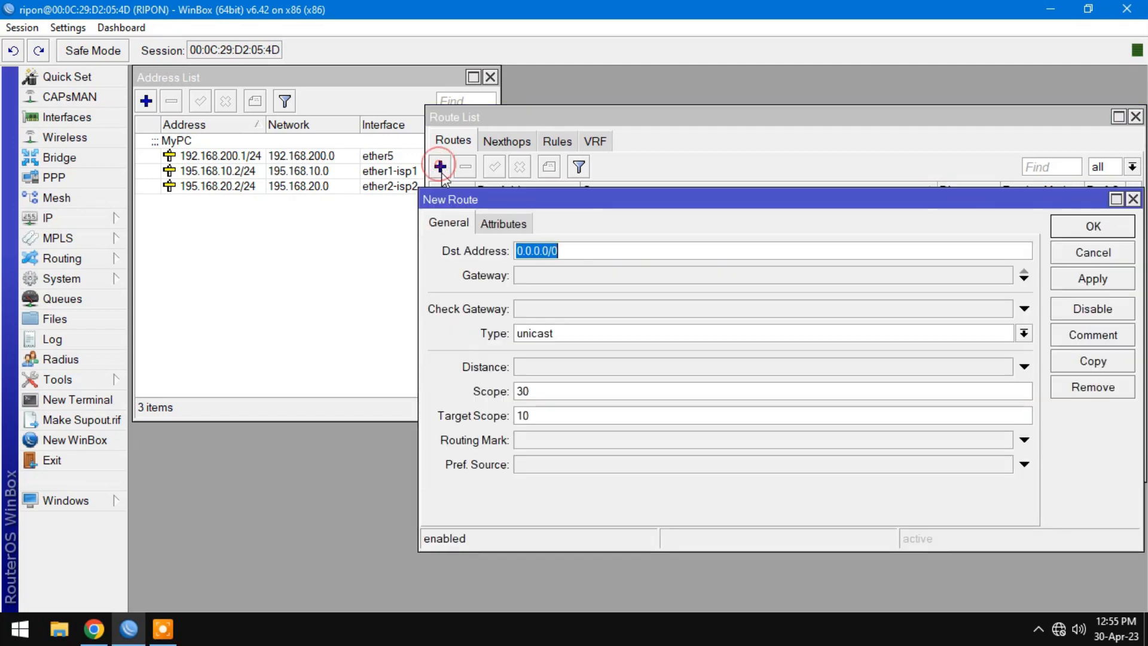
{"action": "left_click", "coordinate": [529, 280]}
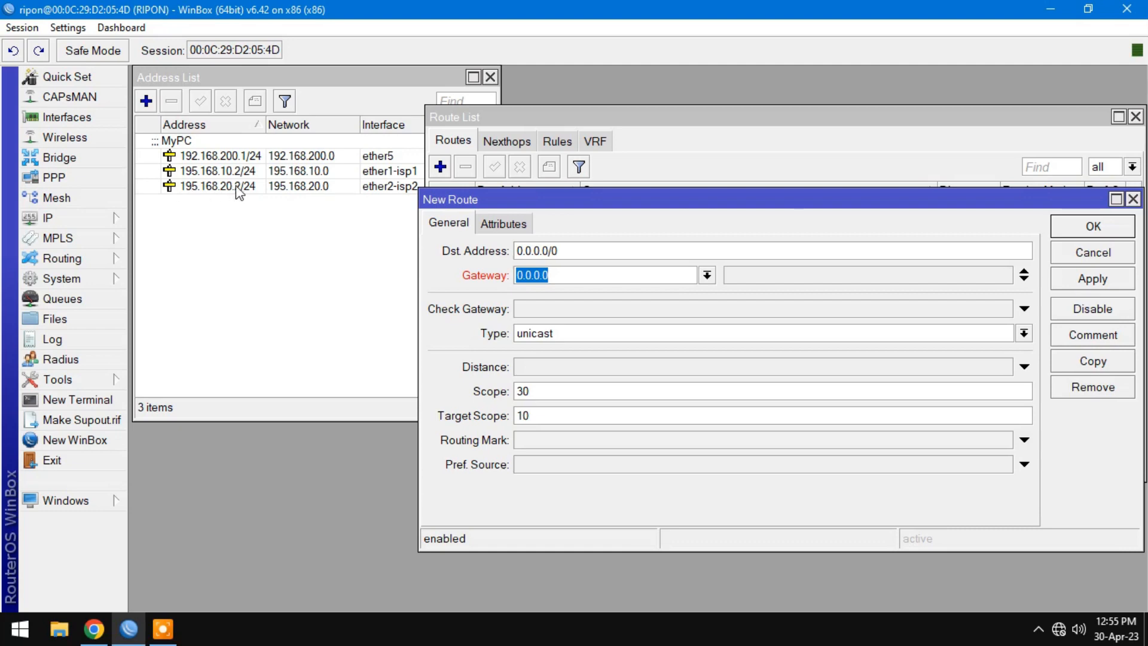
{"action": "type", "text": "195.168.20"}
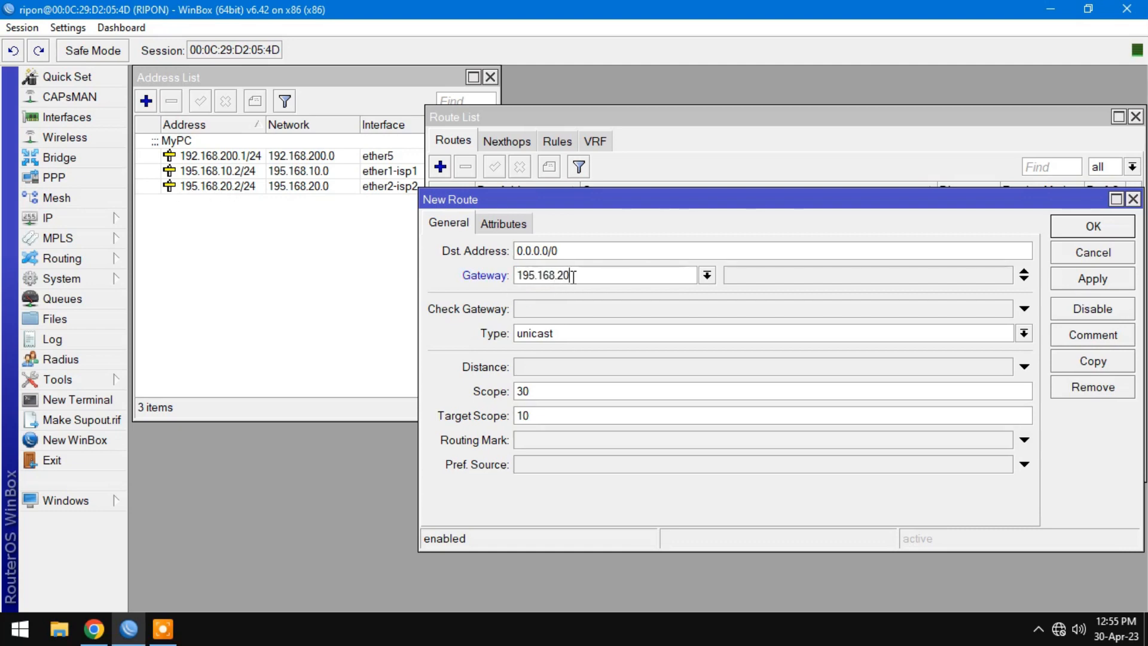
{"action": "type", "text": ".1"}
{"action": "left_click", "coordinate": [555, 307]}
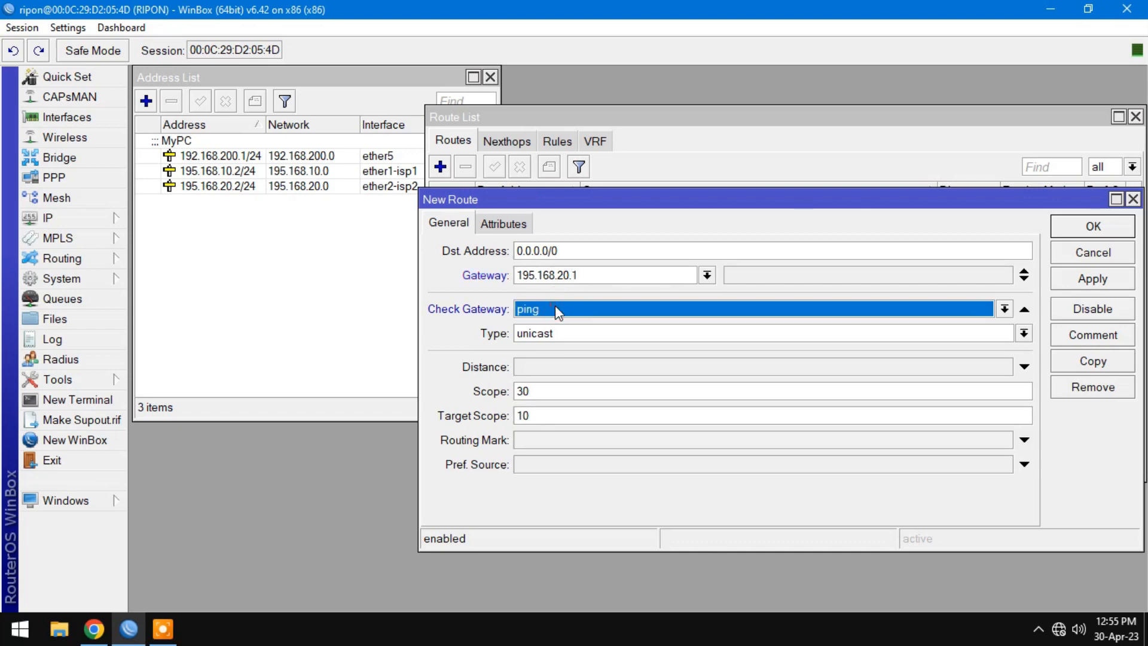
{"action": "left_click", "coordinate": [535, 367]}
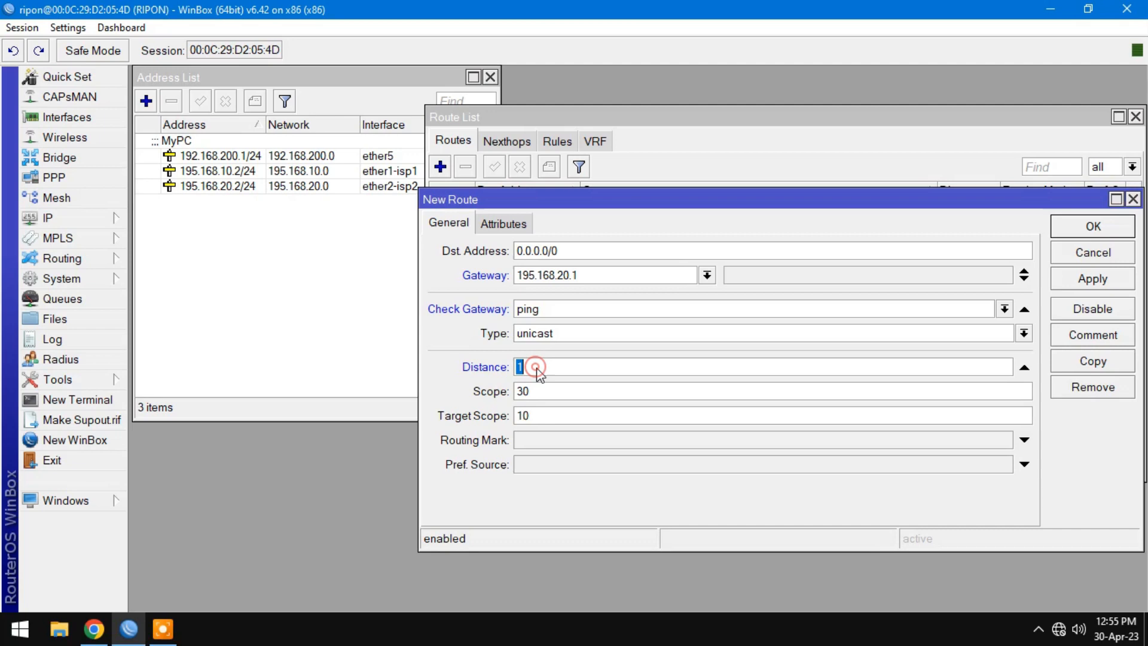
- Assign routing mark isp-2 to the new 195.168.20.1 route, apply it and close the route
{"action": "left_click", "coordinate": [556, 439]}
{"action": "left_click", "coordinate": [1005, 440]}
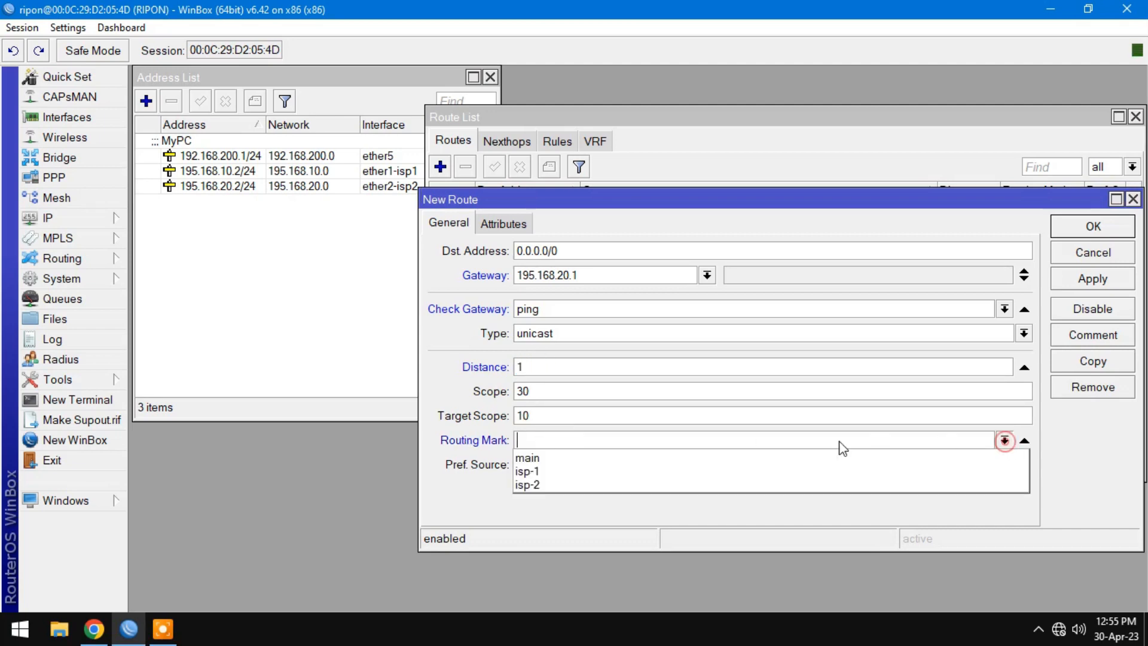
{"action": "left_click", "coordinate": [563, 482]}
{"action": "left_click", "coordinate": [583, 439]}
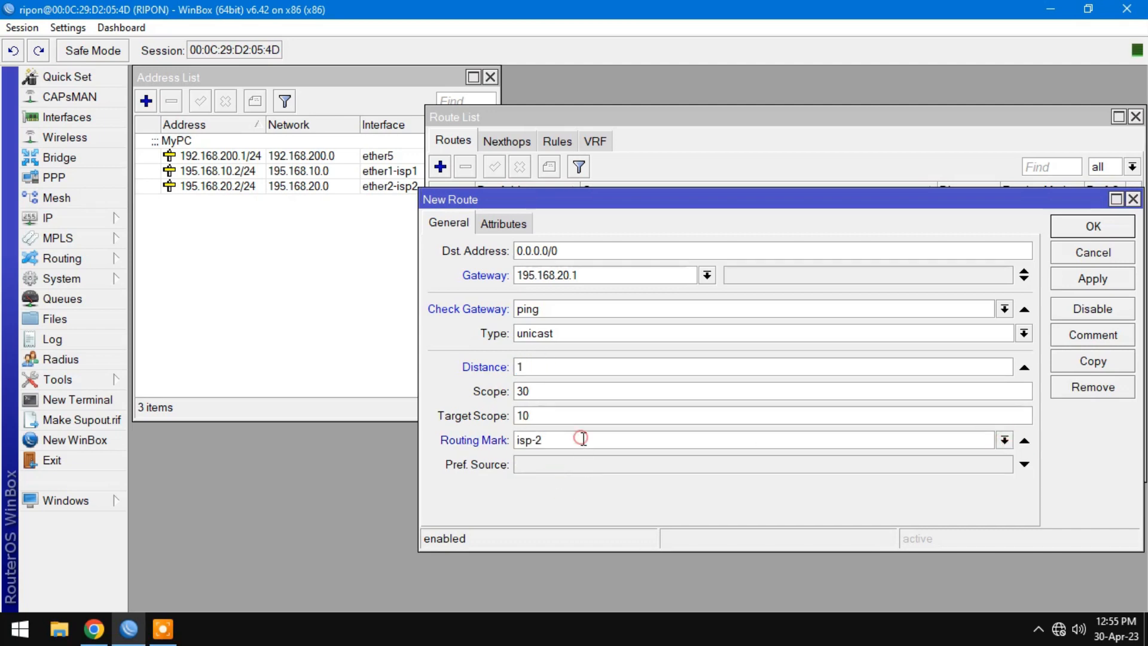
{"action": "left_click", "coordinate": [1089, 281]}
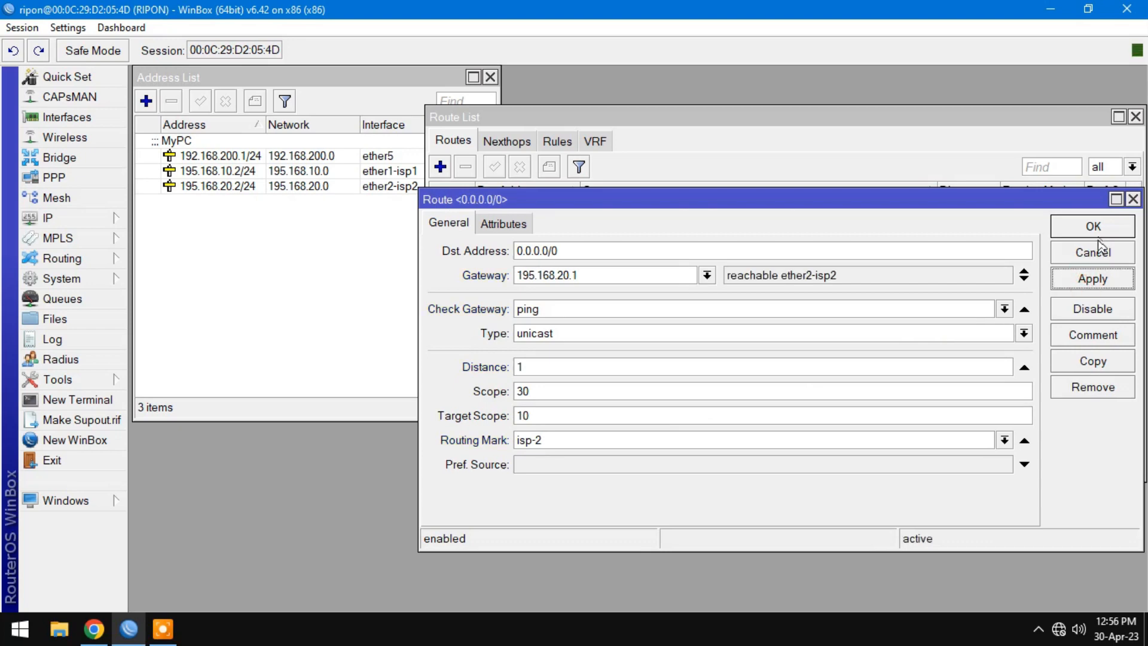
{"action": "left_click", "coordinate": [1095, 231]}
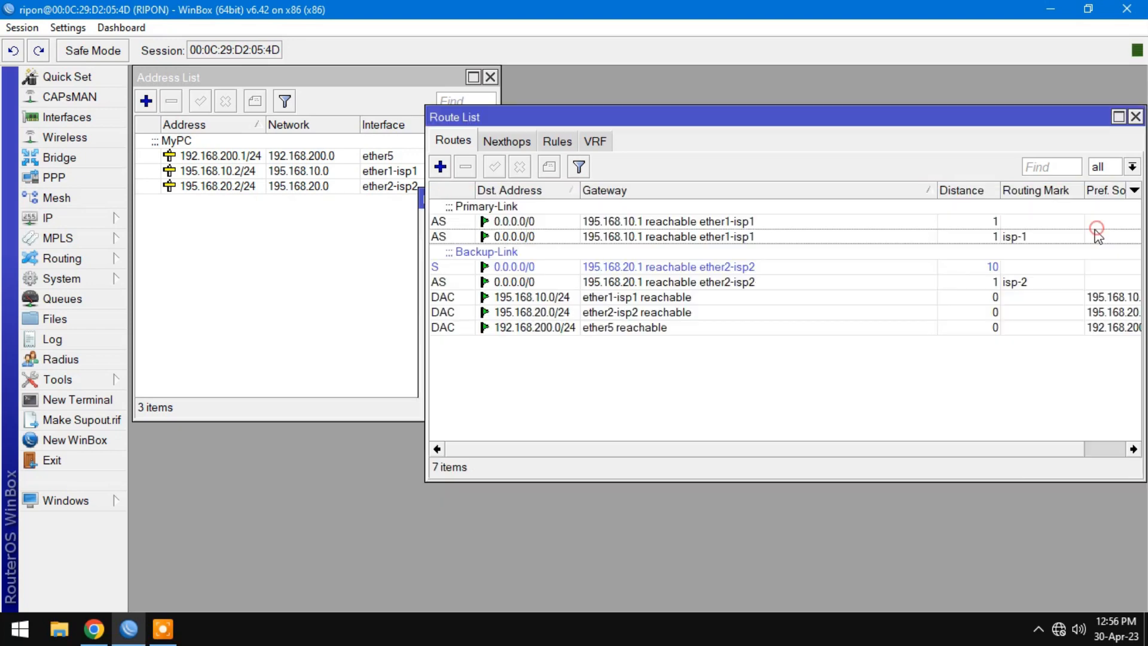
- Review the Primary-Link and Backup-Link routes as a pair, and the isp-1 and isp-2 marked routes as another
{"action": "left_click", "coordinate": [505, 215]}
{"action": "left_click", "coordinate": [519, 252], "text": "ctrl"}
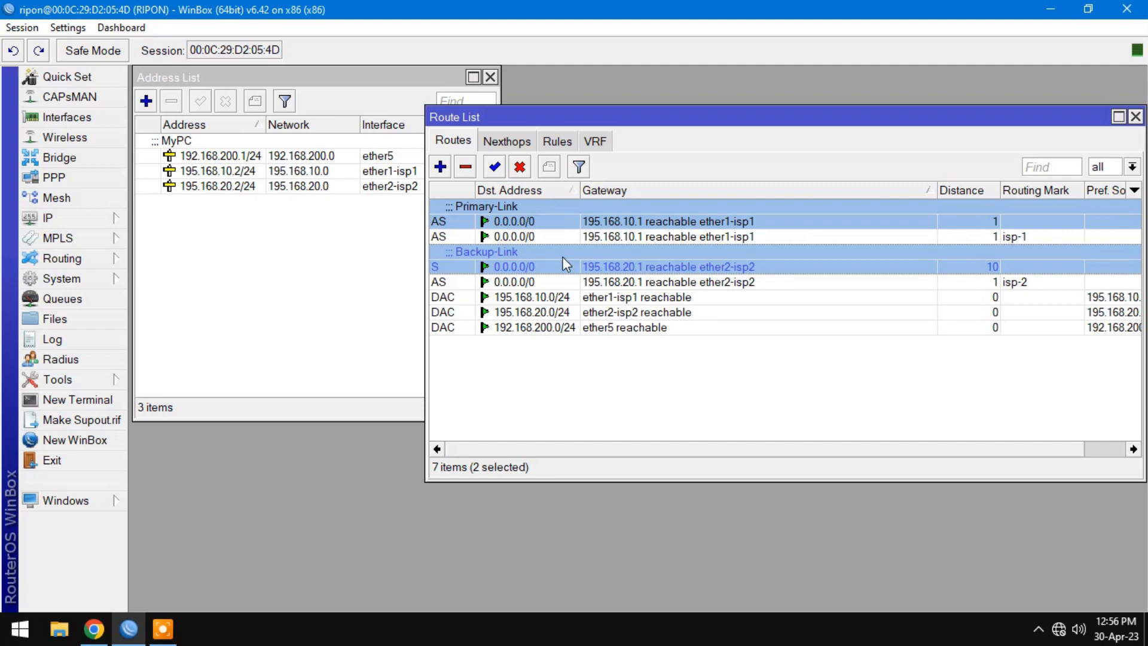
{"action": "left_click", "coordinate": [515, 237]}
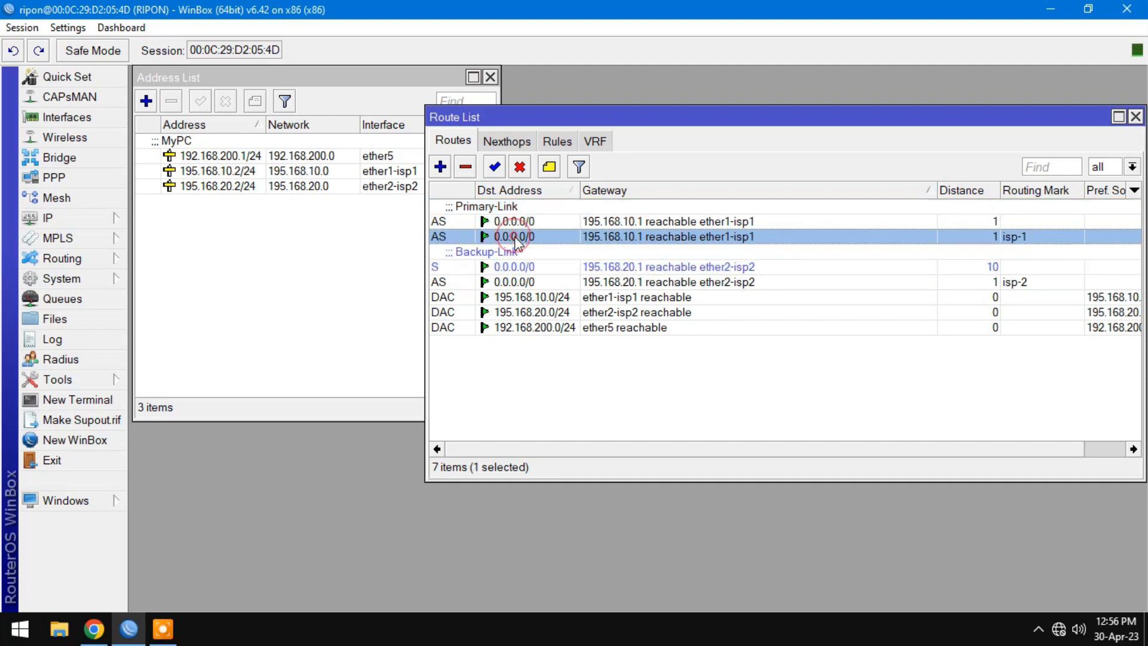
{"action": "left_click", "coordinate": [509, 282], "text": "ctrl"}
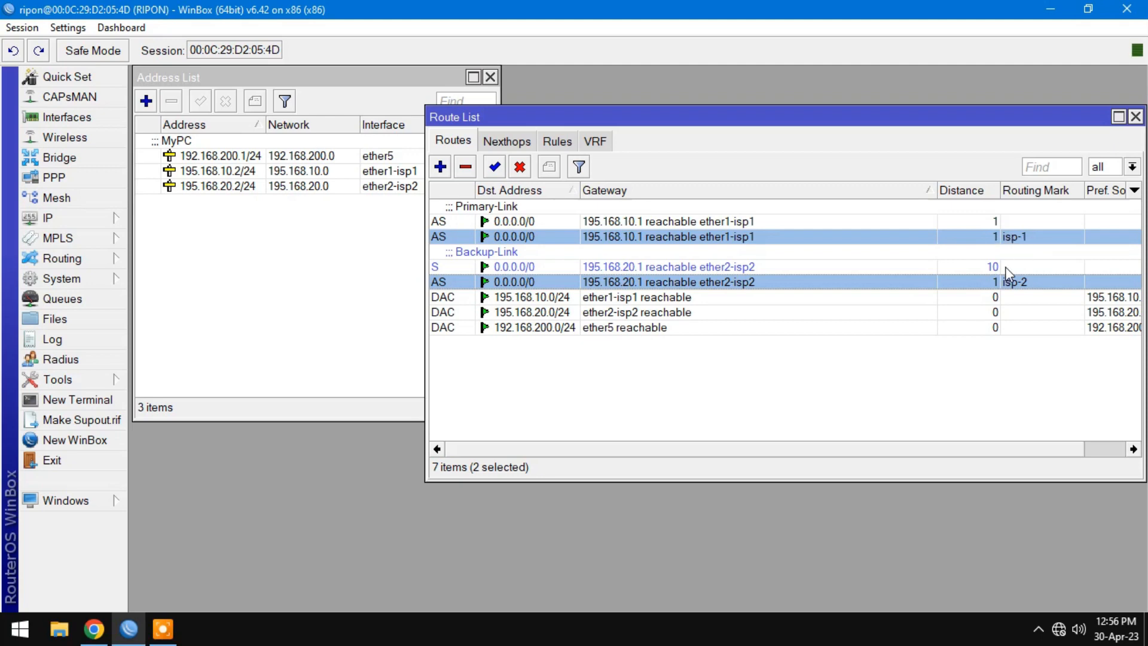
- Open the interface list and check the ether1-isp1 and ether2-isp2 entries with their bandwidth comments and traffic
{"action": "left_click", "coordinate": [814, 369]}
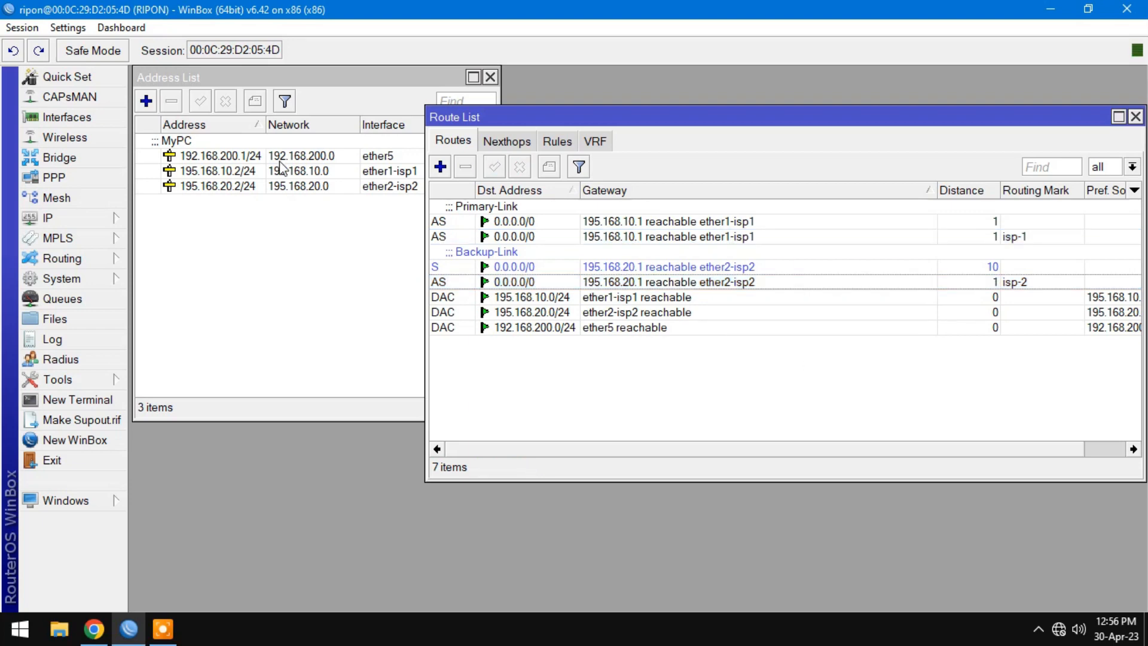
{"action": "left_click", "coordinate": [80, 115]}
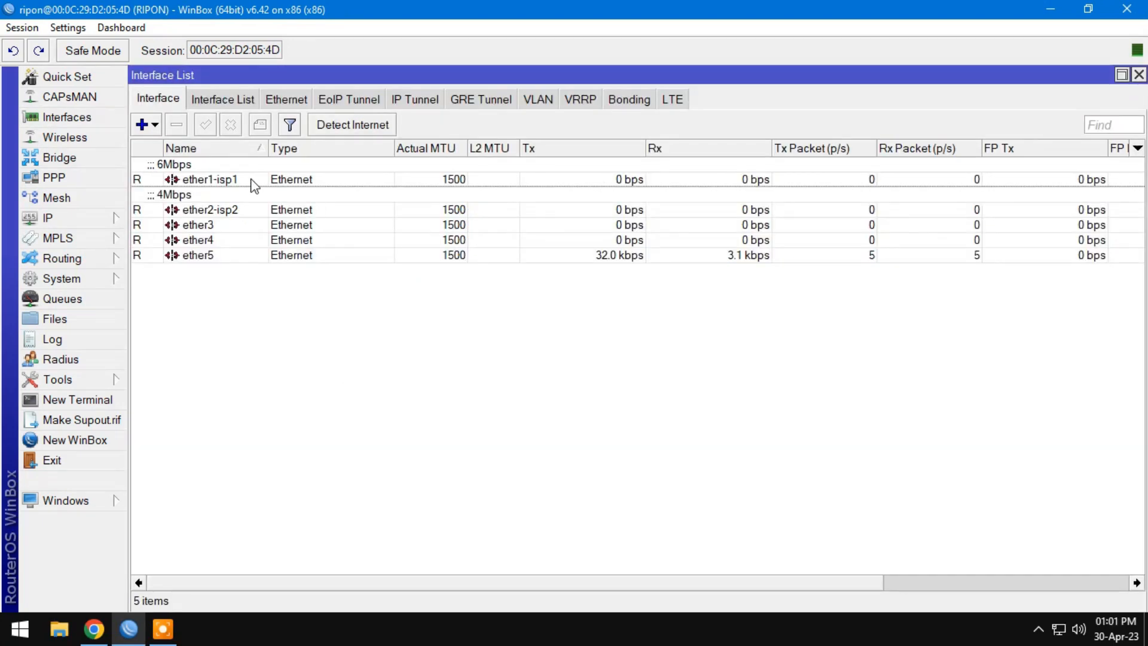
{"action": "left_click", "coordinate": [250, 180]}
{"action": "left_click", "coordinate": [241, 207]}
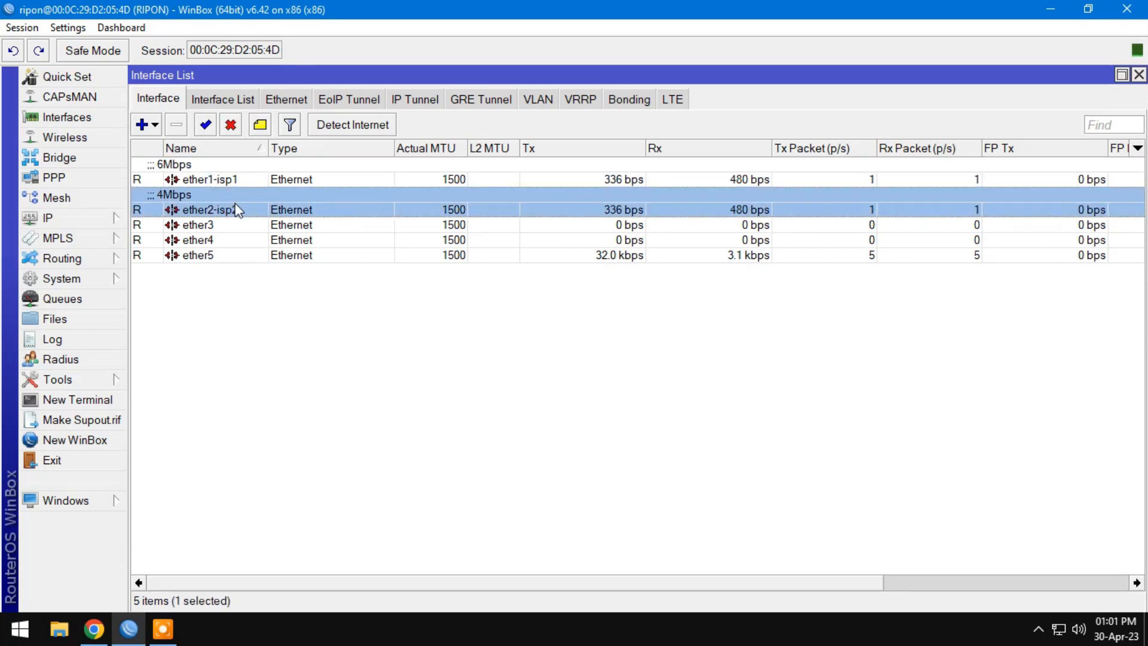
{"action": "left_click", "coordinate": [299, 376]}
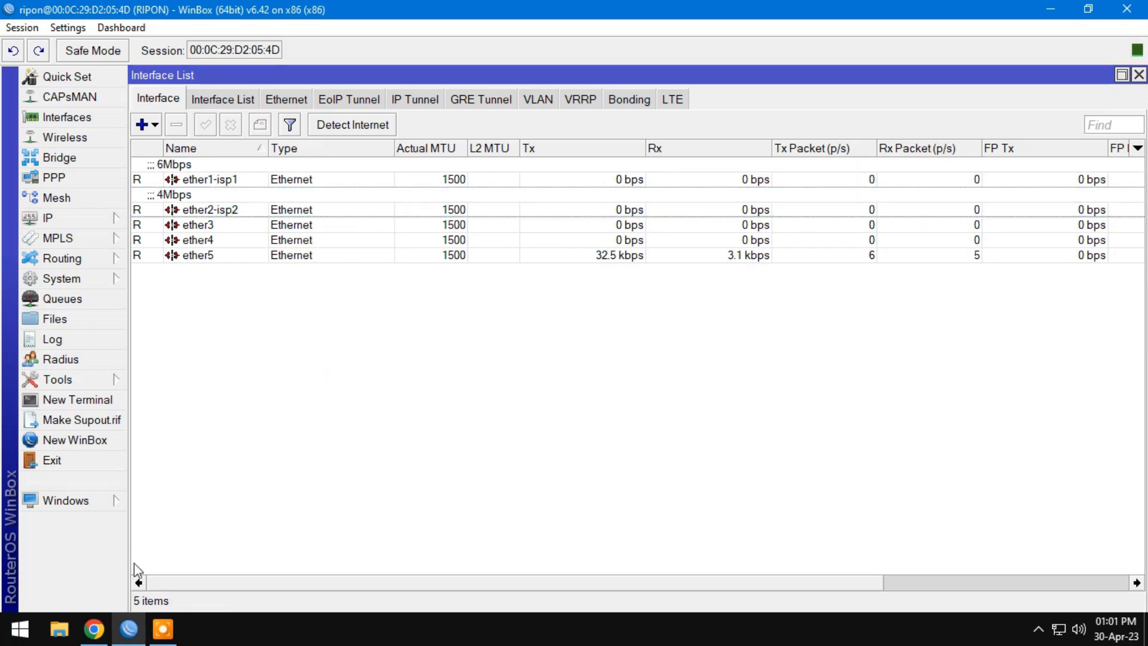
- Switch to Chrome, open Speedtest by Ookla and run a speed test over the load-balanced connection
{"action": "left_click", "coordinate": [103, 623]}
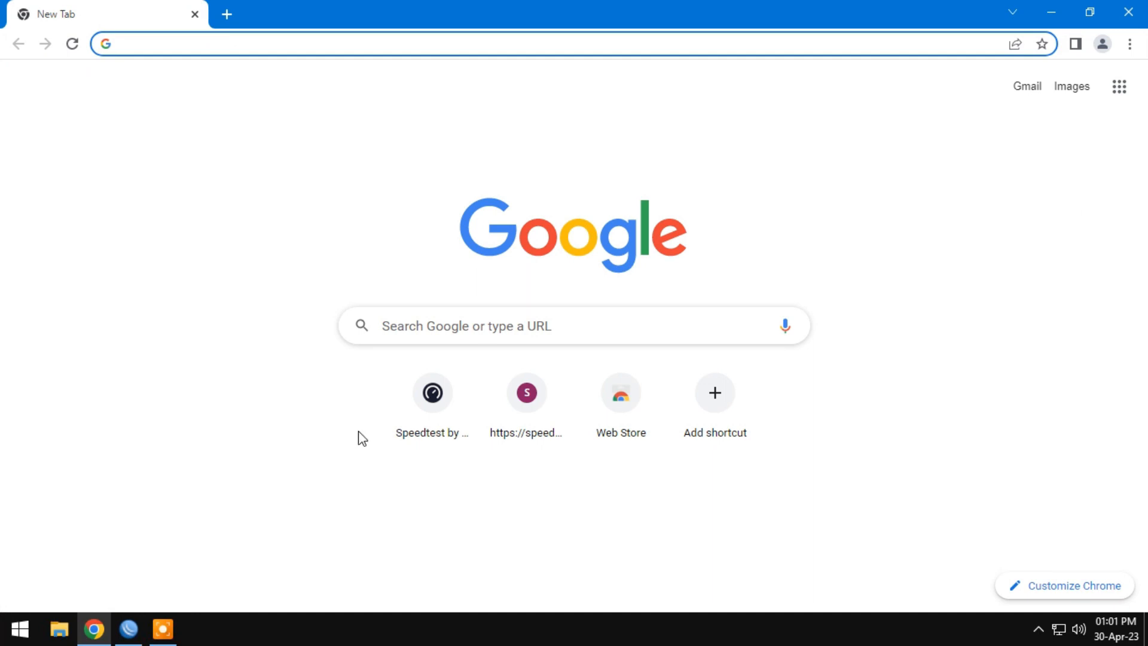
{"action": "left_click", "coordinate": [450, 386]}
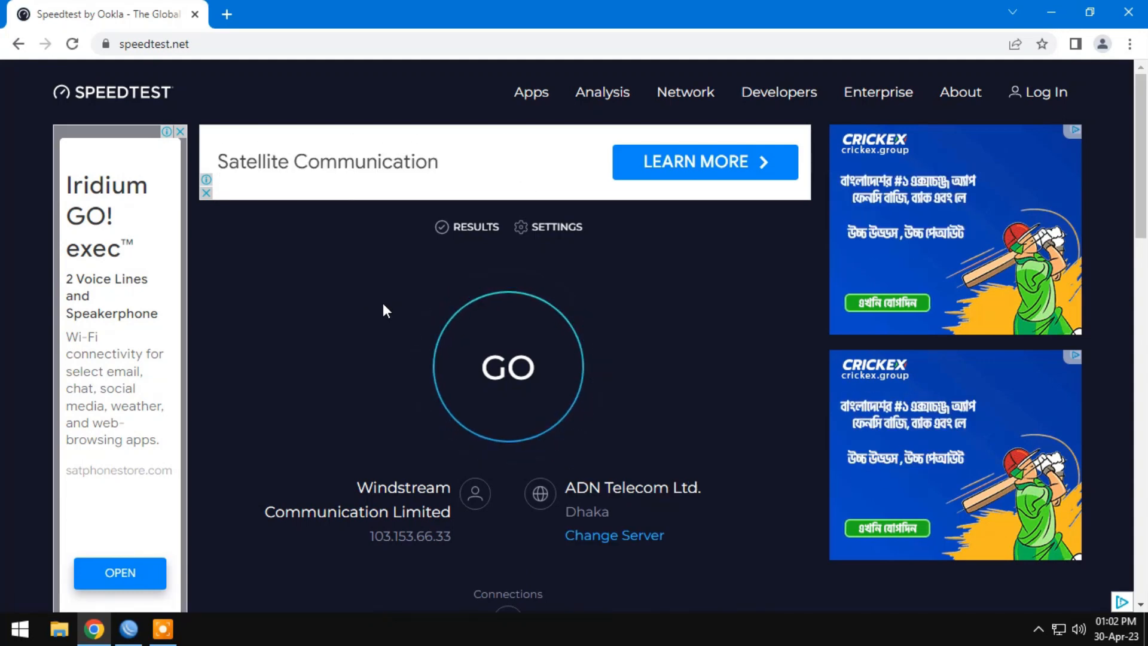
{"action": "left_click", "coordinate": [512, 345]}
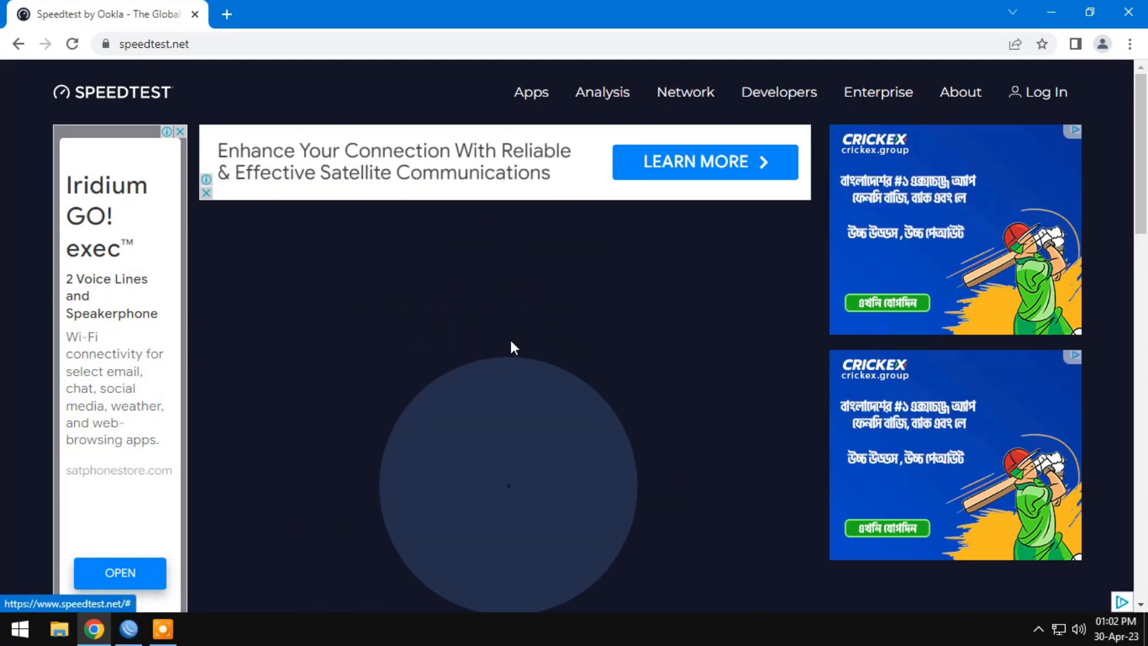
{"action": "scroll", "coordinate": [508, 382], "scroll_direction": "down", "scroll_amount": 1}
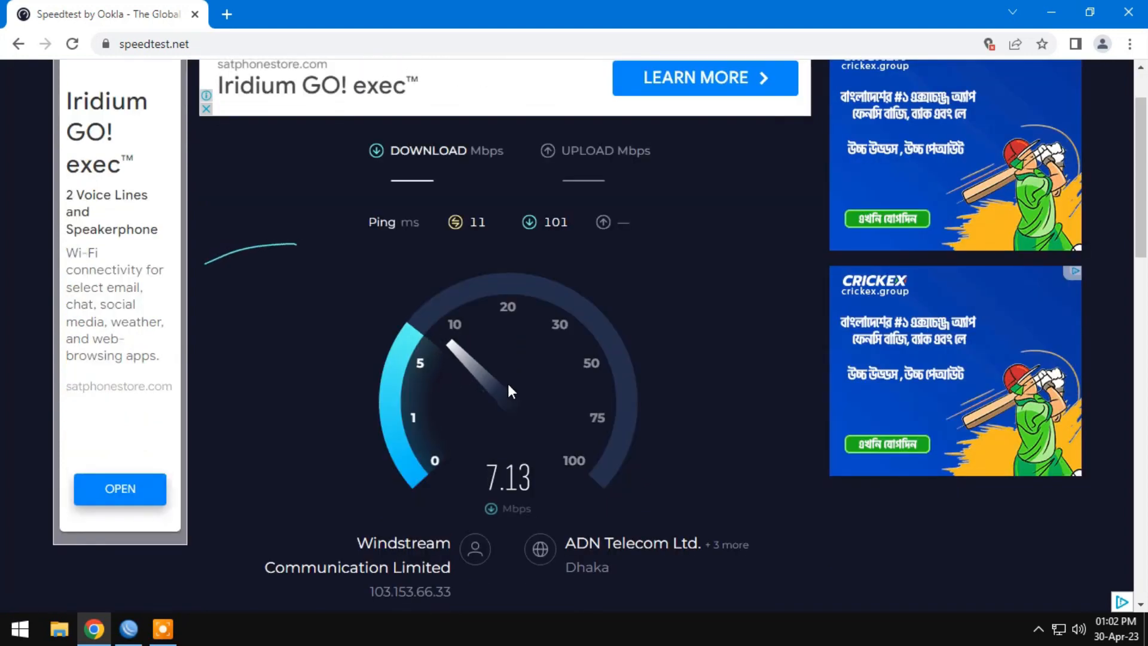